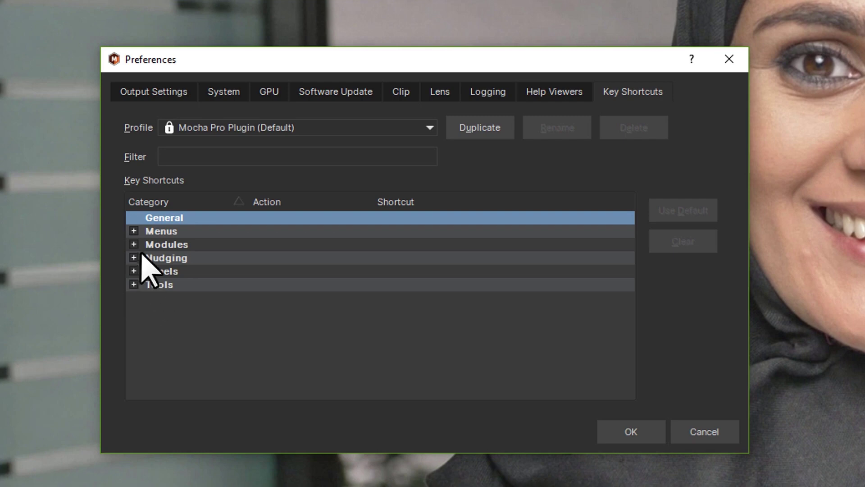
Expand the Menus, Modules and Nudging shortcut categories in Key Shortcuts.
{"action": "left_click", "coordinate": [134, 231]}
{"action": "left_click", "coordinate": [134, 325]}
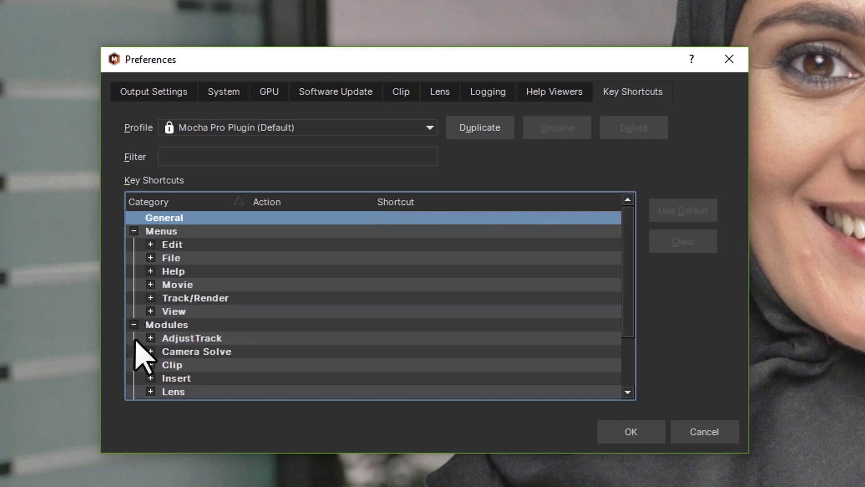
{"action": "scroll", "coordinate": [145, 344], "scroll_direction": "down", "scroll_amount": 2}
{"action": "left_click", "coordinate": [135, 365]}
{"action": "scroll", "coordinate": [149, 374], "scroll_direction": "down", "scroll_amount": 8}
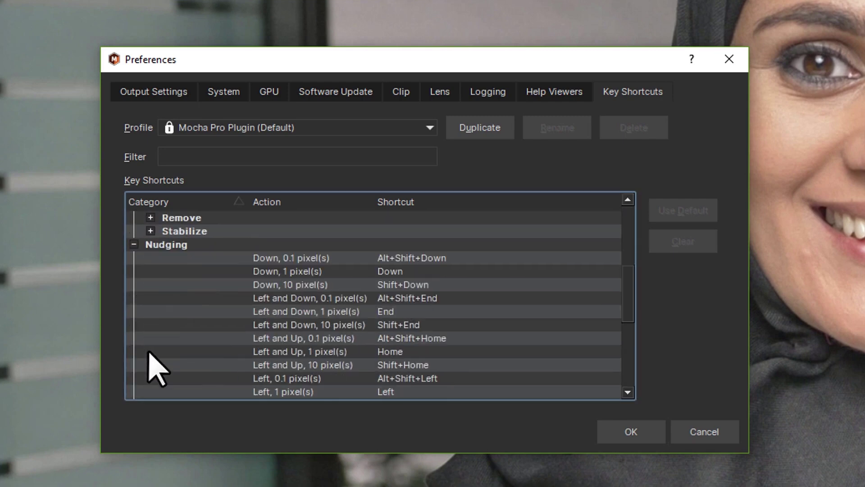
Expand the Panels, Tools and Track/Render categories and browse their shortcuts.
{"action": "left_click", "coordinate": [134, 378]}
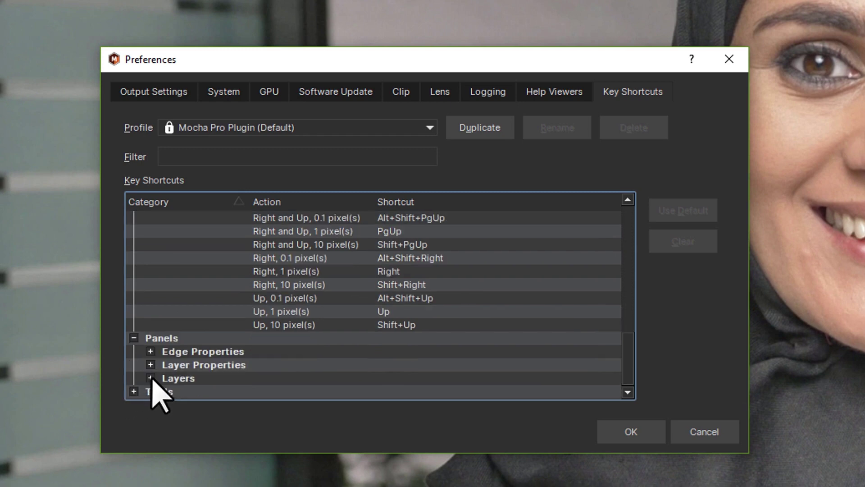
{"action": "left_click", "coordinate": [134, 391]}
{"action": "scroll", "coordinate": [169, 387], "scroll_direction": "down", "scroll_amount": 6}
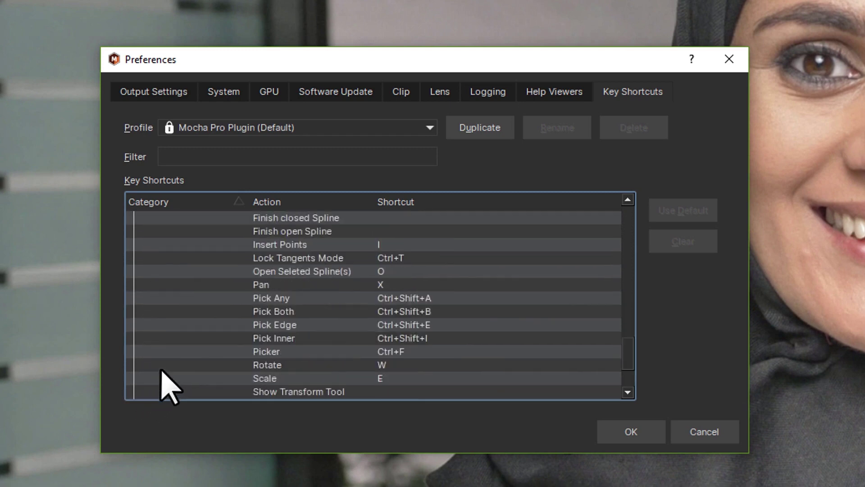
{"action": "scroll", "coordinate": [171, 387], "scroll_direction": "up", "scroll_amount": 11}
{"action": "scroll", "coordinate": [162, 371], "scroll_direction": "up", "scroll_amount": 15}
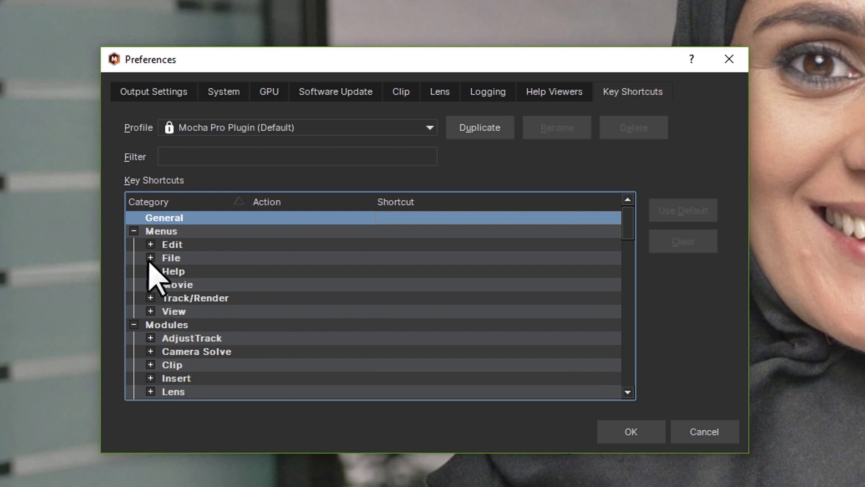
{"action": "left_click", "coordinate": [152, 297]}
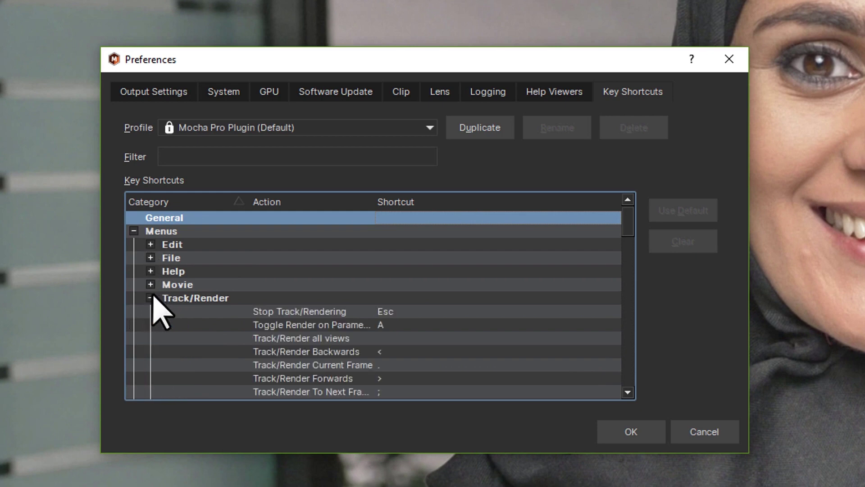
{"action": "scroll", "coordinate": [156, 302], "scroll_direction": "down", "scroll_amount": 8}
{"action": "scroll", "coordinate": [162, 320], "scroll_direction": "down", "scroll_amount": 15}
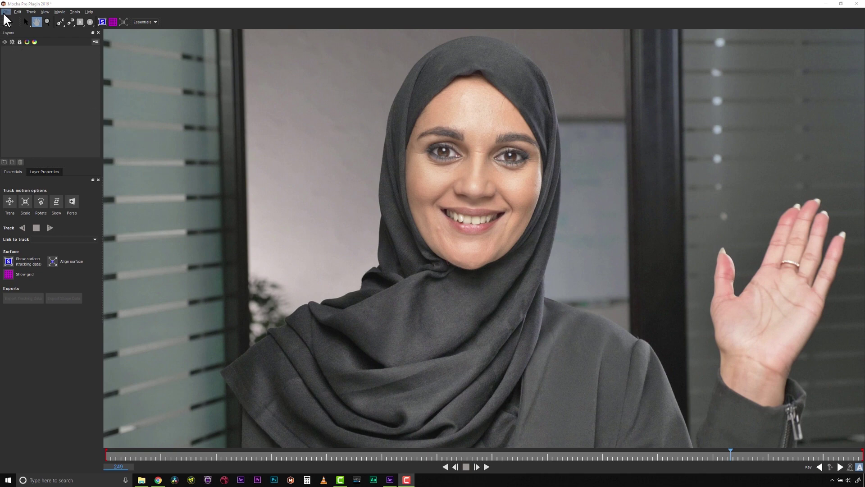
{"action": "left_click", "coordinate": [4, 12]}
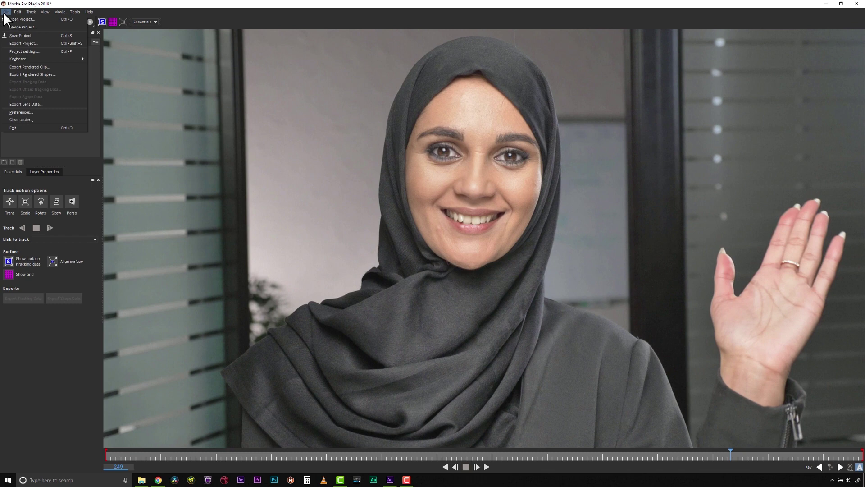
{"action": "mouse_move", "coordinate": [76, 57]}
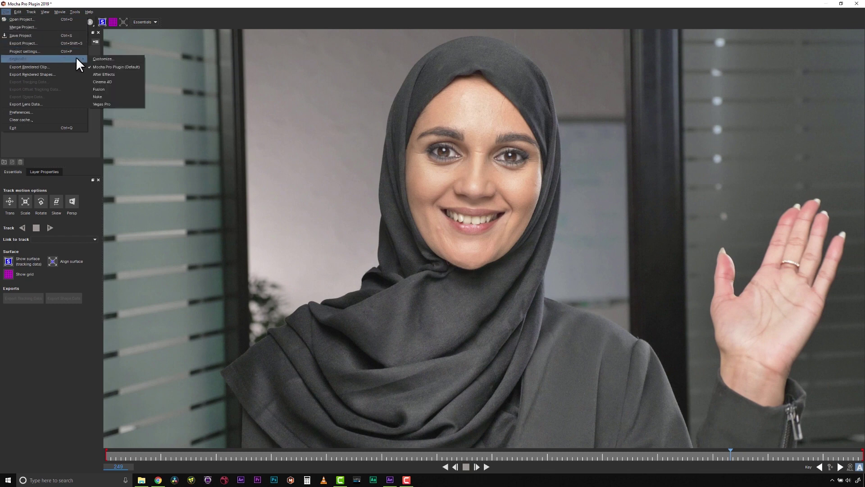
{"action": "left_click", "coordinate": [101, 58]}
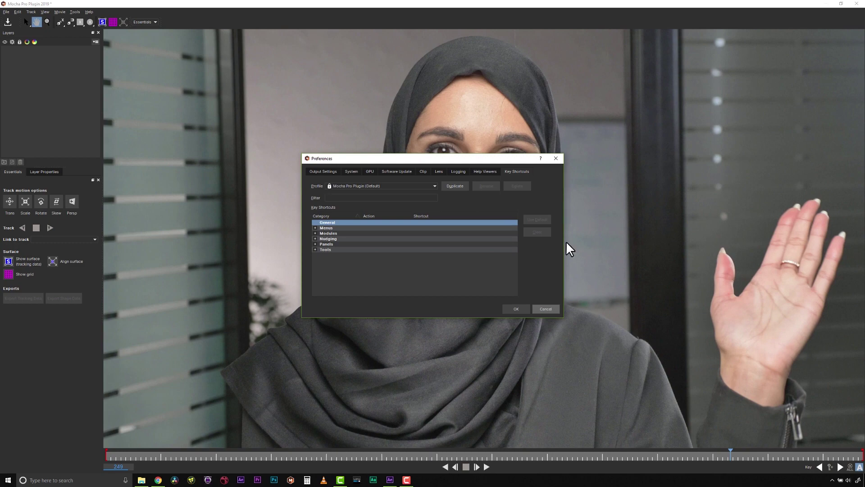
{"action": "left_click", "coordinate": [524, 311]}
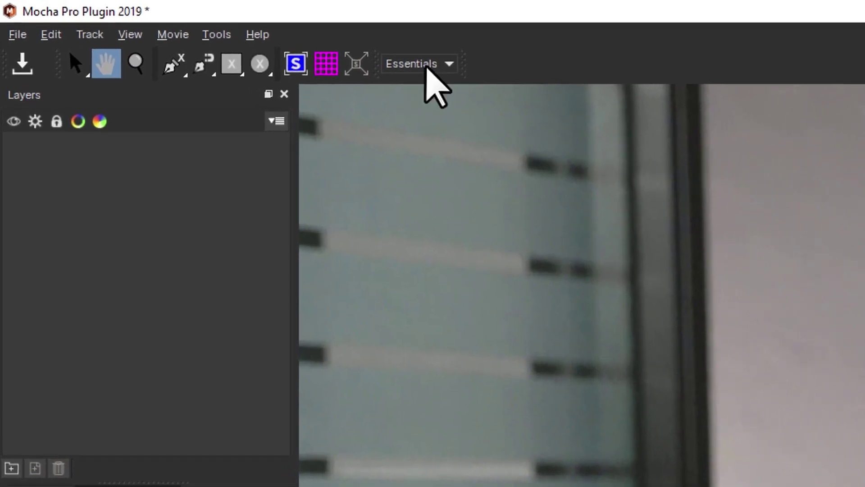
{"action": "left_click", "coordinate": [427, 66]}
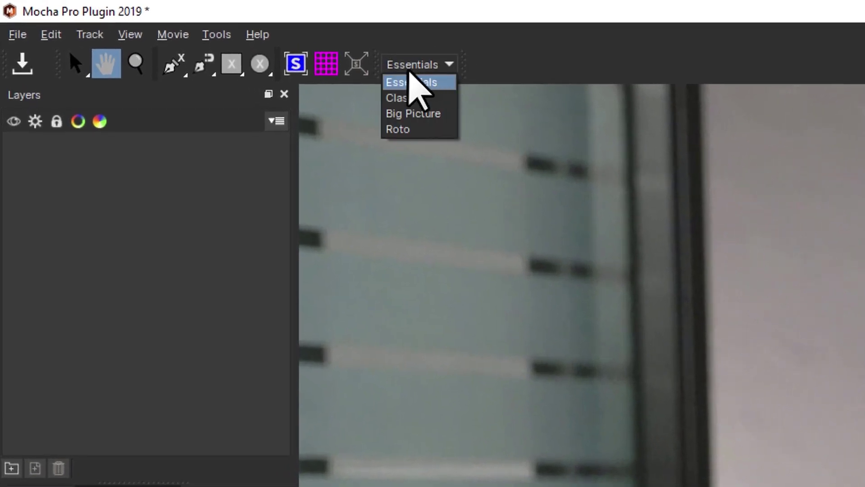
{"action": "left_click", "coordinate": [435, 77]}
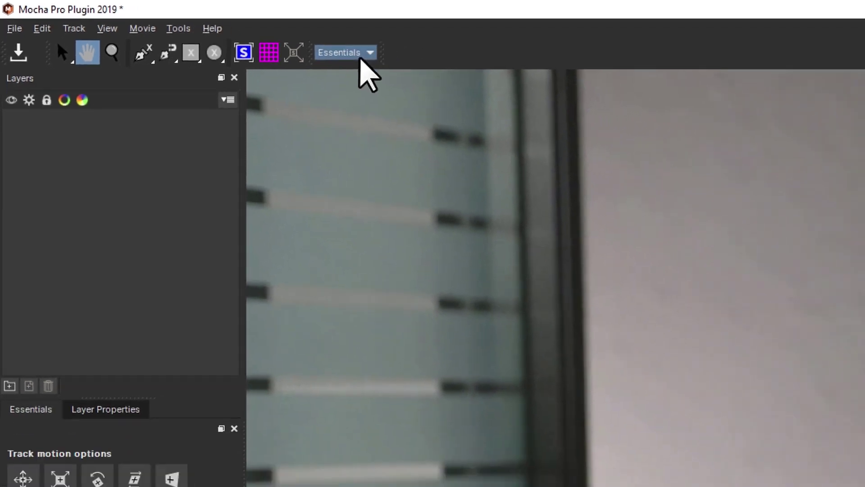
{"action": "key", "text": "ctrl+1"}
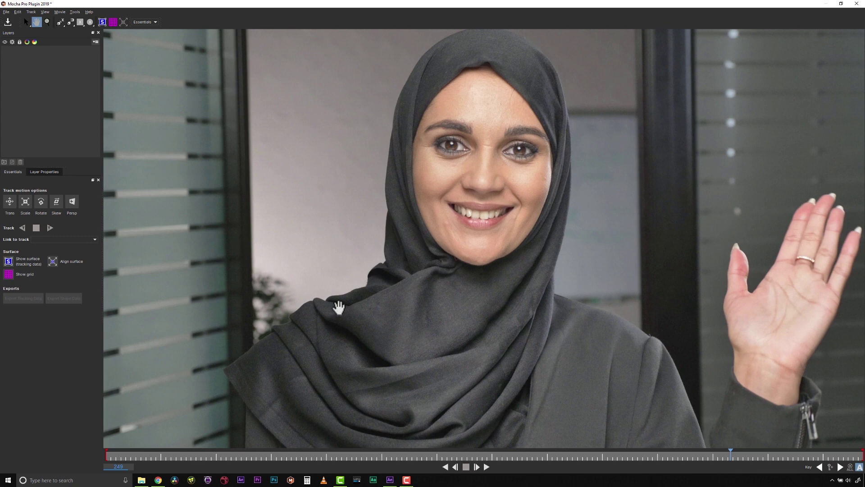
{"action": "key", "text": "ctrl+2"}
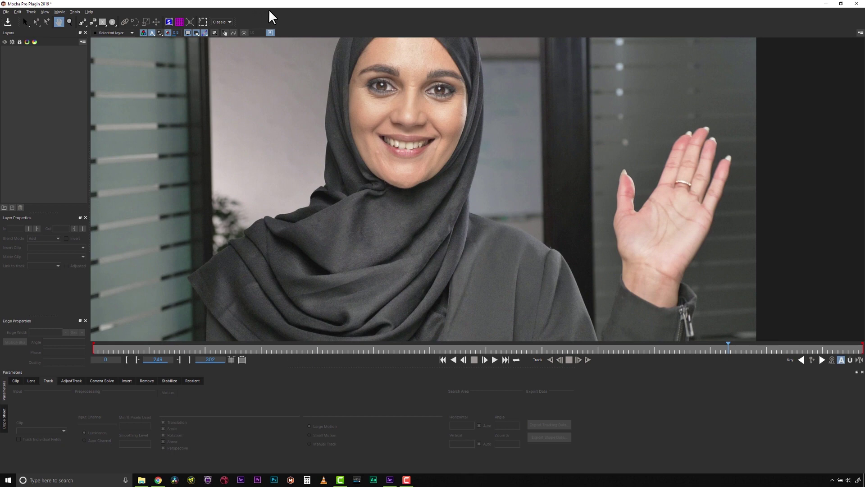
{"action": "key", "text": "ctrl+3"}
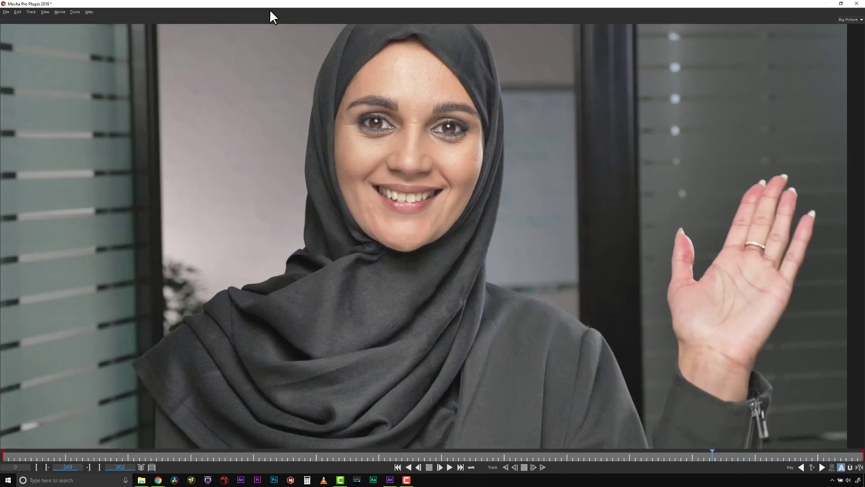
{"action": "key", "text": "ctrl+4"}
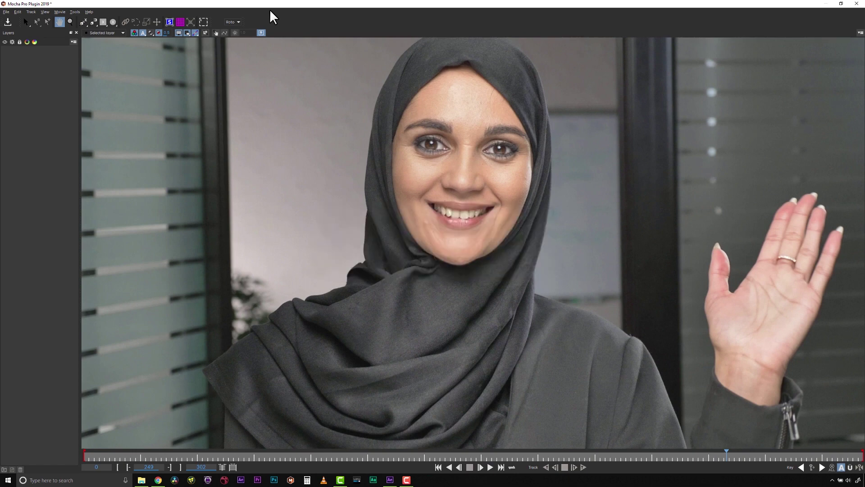
{"action": "key", "text": "x"}
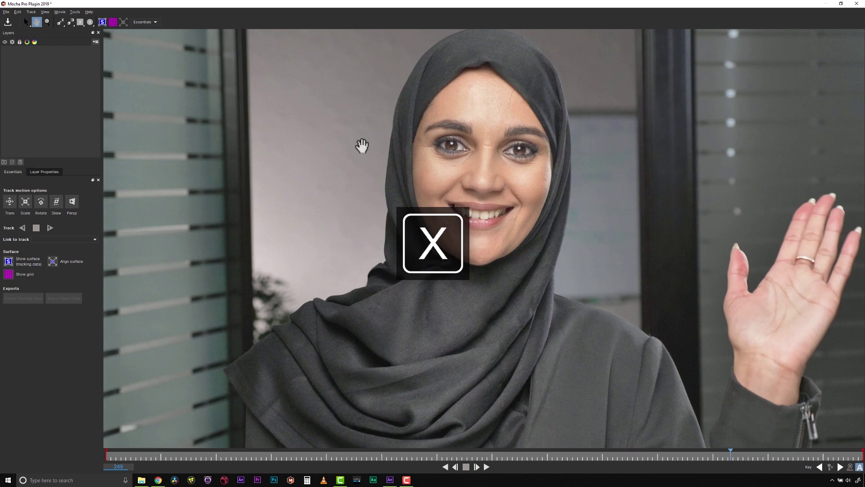
{"action": "left_click_drag", "start_coordinate": [382, 145], "coordinate": [425, 145]}
{"action": "key", "text": "z"}
{"action": "key", "text": "x"}
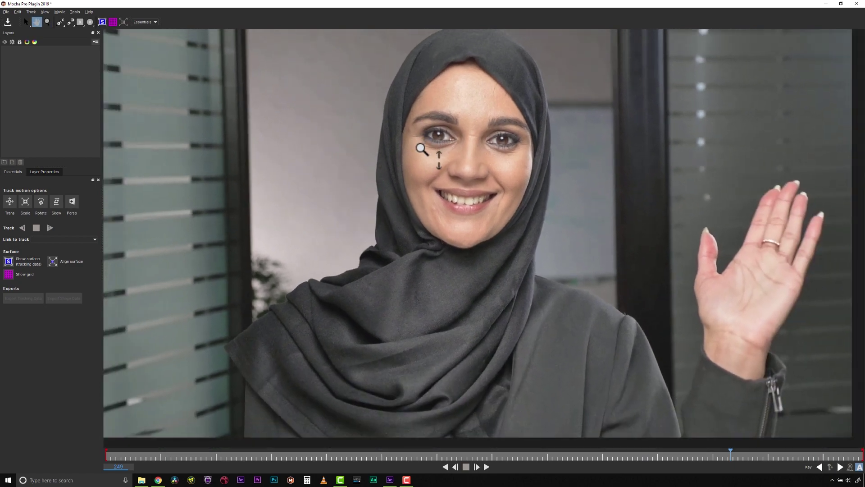
{"action": "key", "text": "KP_Add"}
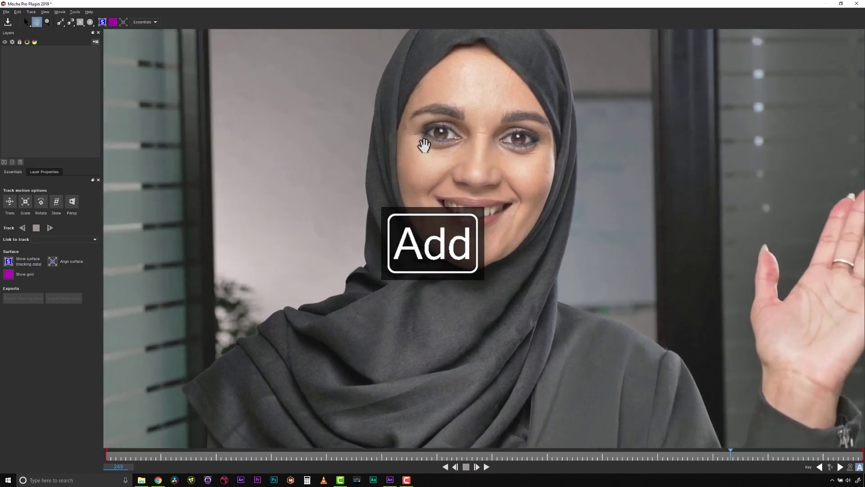
{"action": "key", "text": "KP_Subtract"}
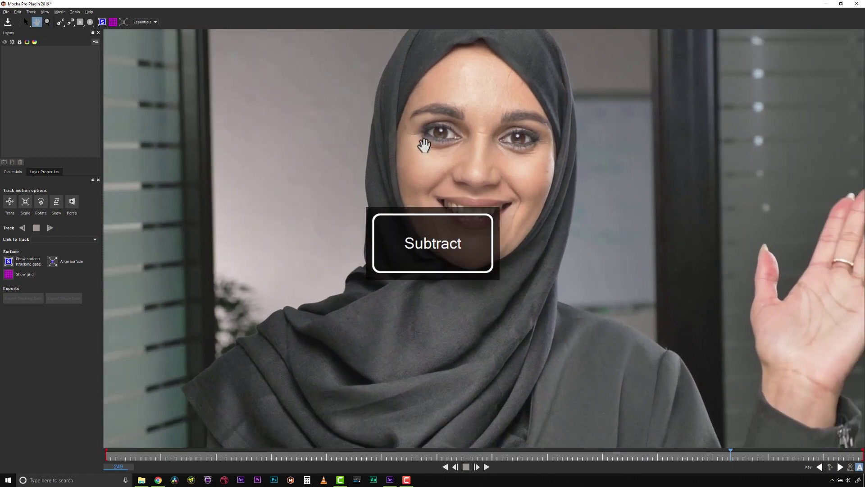
{"action": "key", "text": "KP_Divide"}
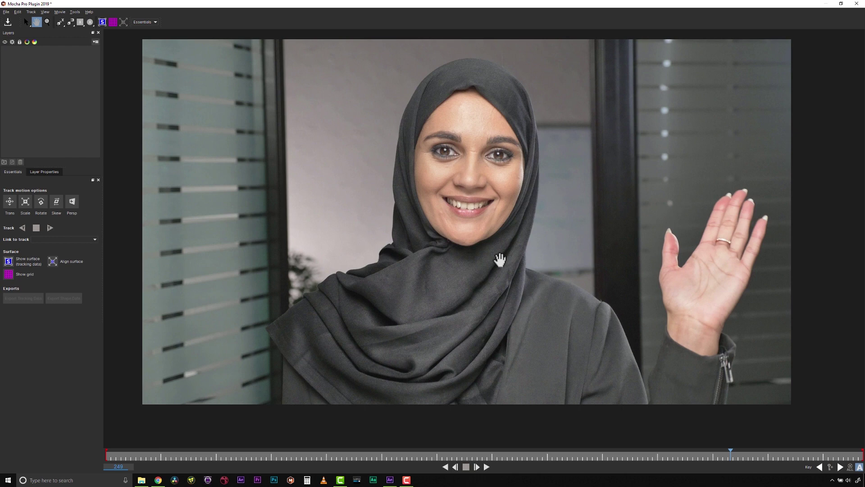
{"action": "key", "text": "KP_Multiply"}
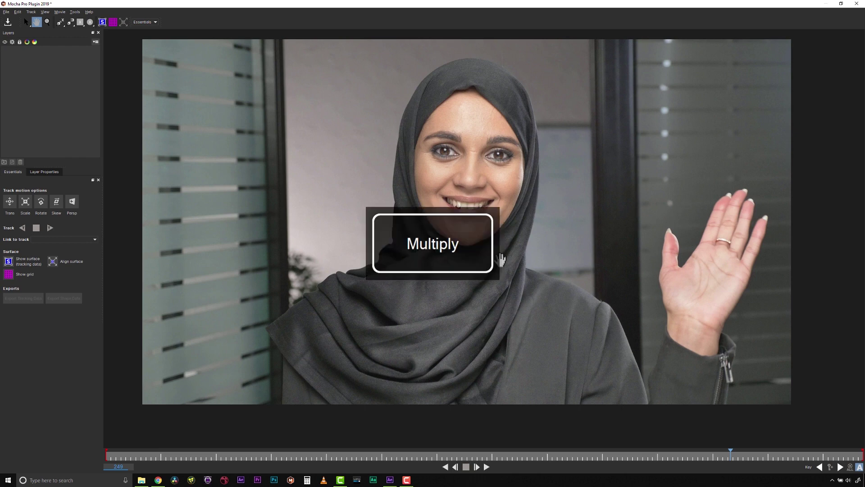
{"action": "key", "text": "shift+8"}
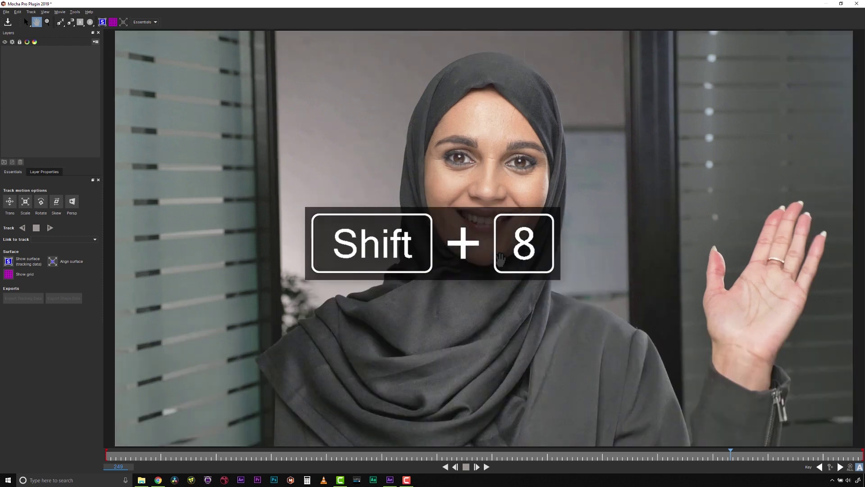
Draw a closed X-spline shape of eight points around the woman's head and face.
{"action": "left_click", "coordinate": [60, 22]}
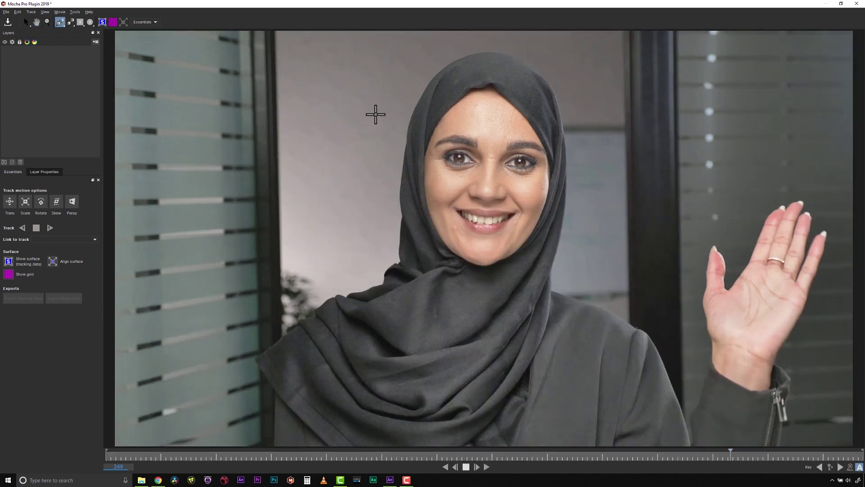
{"action": "left_click", "coordinate": [402, 97]}
{"action": "left_click", "coordinate": [476, 71]}
{"action": "left_click", "coordinate": [566, 102]}
{"action": "left_click", "coordinate": [582, 201]}
{"action": "left_click", "coordinate": [561, 247]}
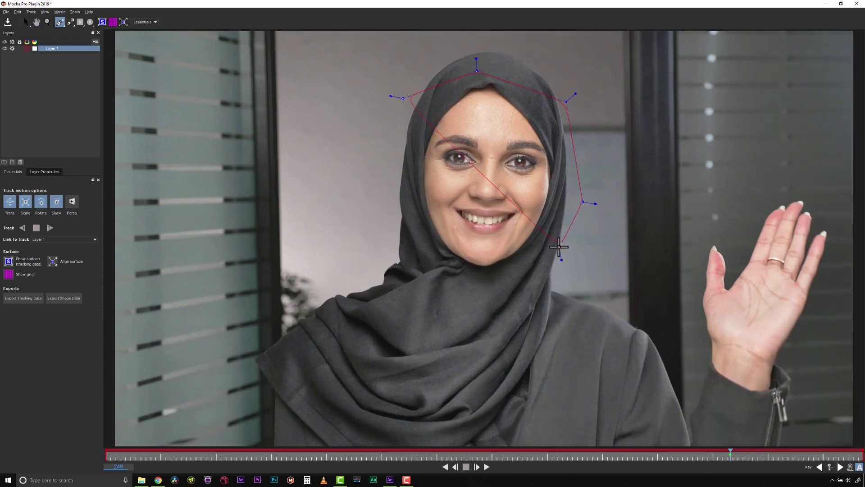
{"action": "left_click", "coordinate": [490, 278]}
{"action": "left_click", "coordinate": [438, 274]}
{"action": "left_click", "coordinate": [402, 218]}
{"action": "right_click", "coordinate": [405, 212]}
Toggle the planar surface on and off with Alt+6, then show the planar grid with Alt+7.
{"action": "key", "text": "s"}
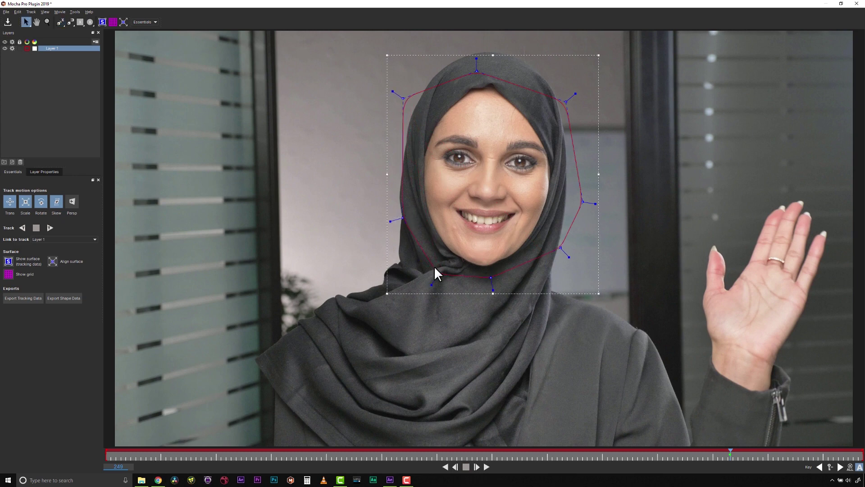
{"action": "key", "text": "alt+6"}
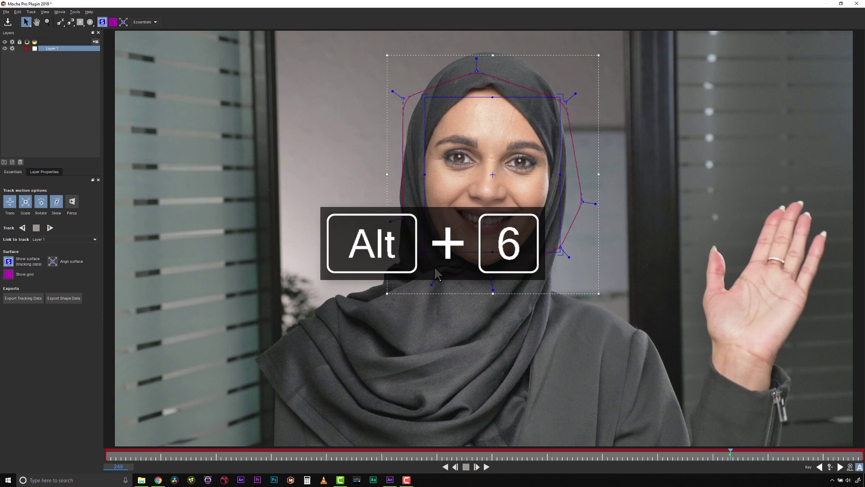
{"action": "key", "text": "alt+6"}
{"action": "key", "text": "alt+6"}
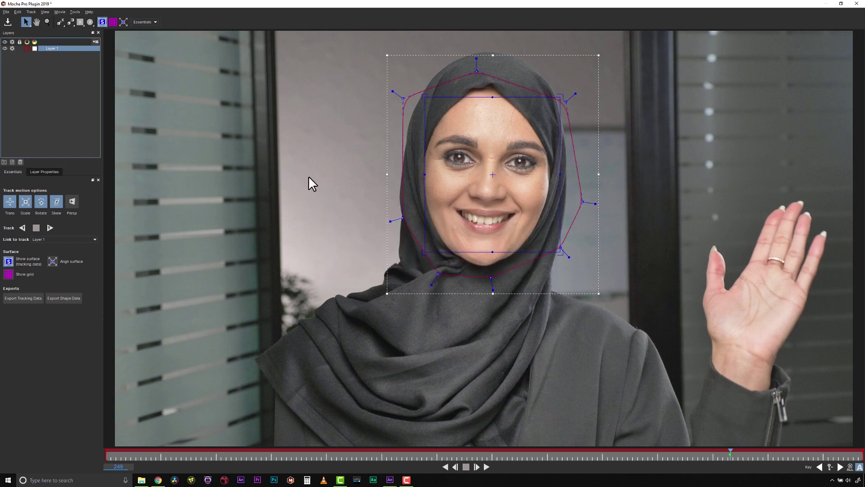
{"action": "key", "text": "alt+7"}
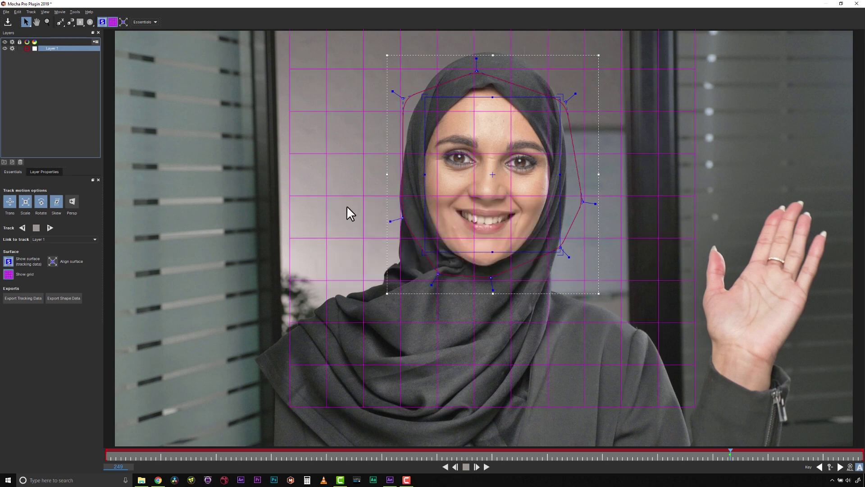
Hide the grid with Alt+7, toggle all viewer overlays with the ` key, then switch Show grid off.
{"action": "key", "text": "alt+7"}
{"action": "key", "text": "grave"}
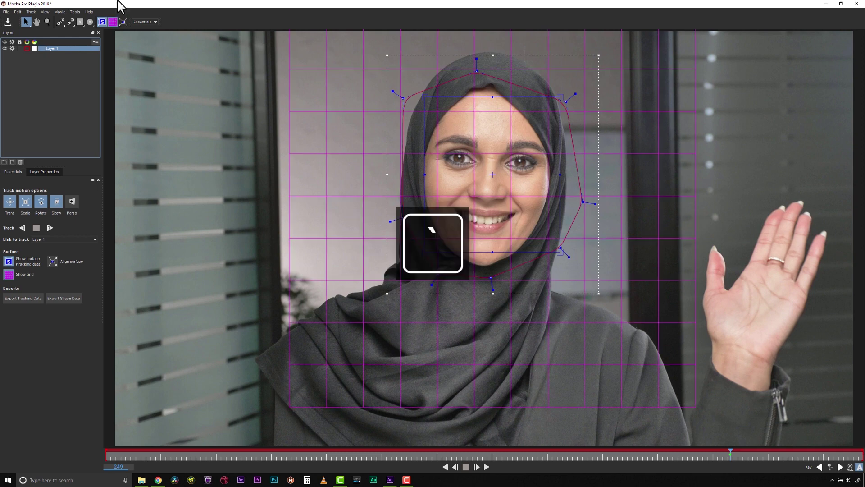
{"action": "key", "text": "grave"}
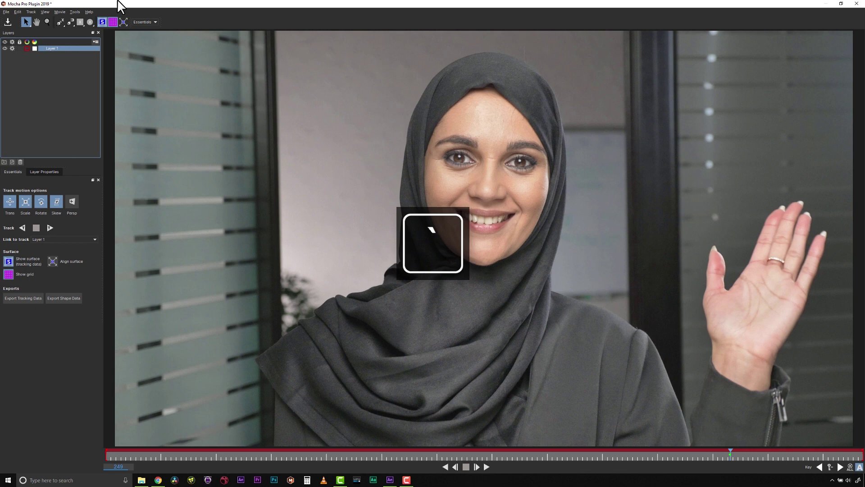
{"action": "key", "text": "grave"}
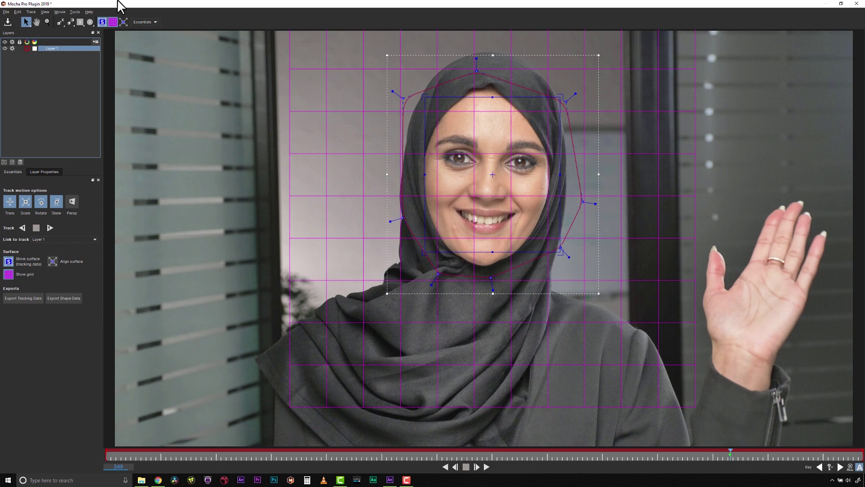
{"action": "key", "text": "grave"}
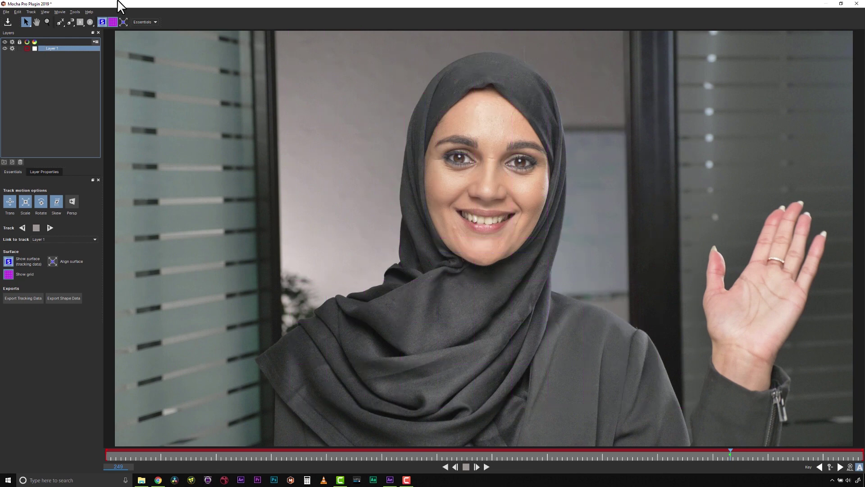
{"action": "key", "text": "grave"}
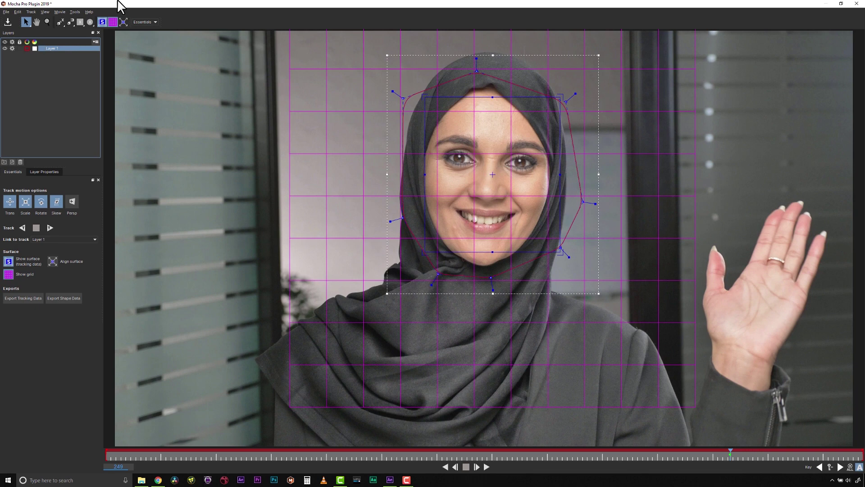
{"action": "left_click", "coordinate": [113, 22]}
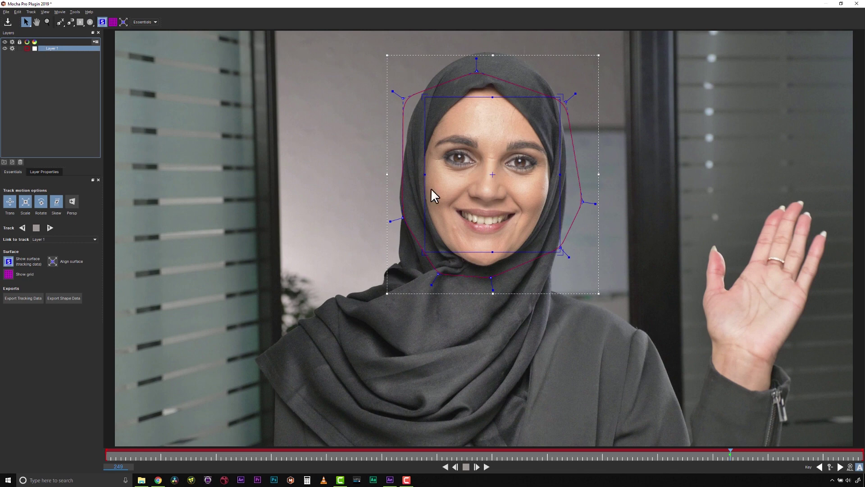
Move, rotate and enlarge the planar surface over the face using Q, W and E.
{"action": "key", "text": "q"}
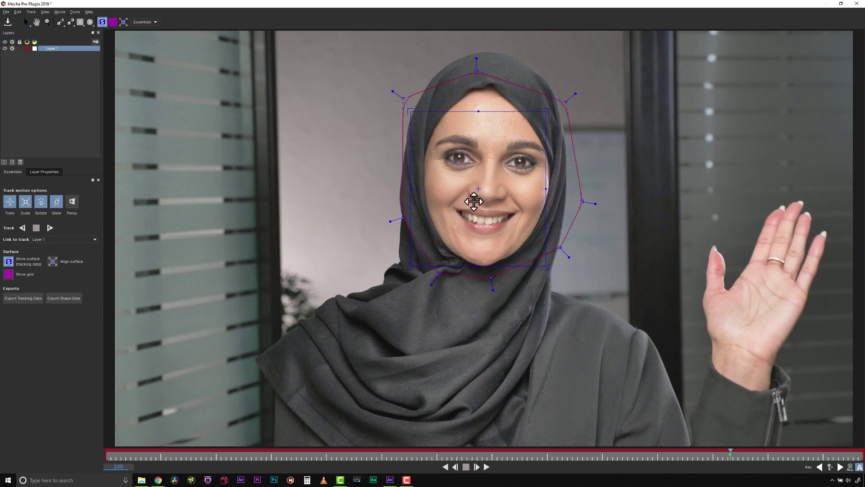
{"action": "mouse_move", "coordinate": [483, 173]}
{"action": "left_mouse_down"}
{"action": "mouse_move", "coordinate": [505, 166]}
{"action": "mouse_move", "coordinate": [533, 207]}
{"action": "mouse_move", "coordinate": [483, 181]}
{"action": "mouse_move", "coordinate": [469, 187]}
{"action": "mouse_move", "coordinate": [621, 247]}
{"action": "mouse_move", "coordinate": [343, 202]}
{"action": "mouse_move", "coordinate": [699, 222]}
{"action": "mouse_move", "coordinate": [475, 184]}
{"action": "left_mouse_up"}
{"action": "key", "text": "q"}
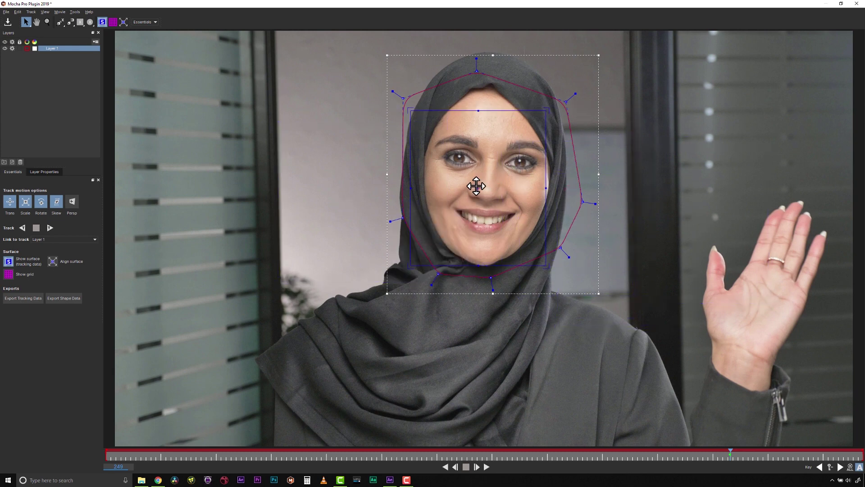
{"action": "key", "text": "w"}
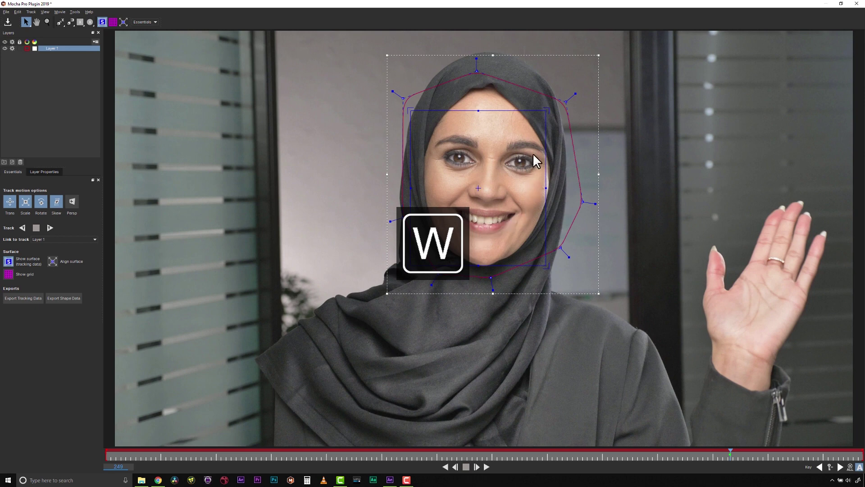
{"action": "key", "text": "w"}
{"action": "mouse_move", "coordinate": [553, 123]}
{"action": "left_mouse_down"}
{"action": "mouse_move", "coordinate": [542, 74]}
{"action": "mouse_move", "coordinate": [557, 115]}
{"action": "mouse_move", "coordinate": [553, 136]}
{"action": "left_mouse_up"}
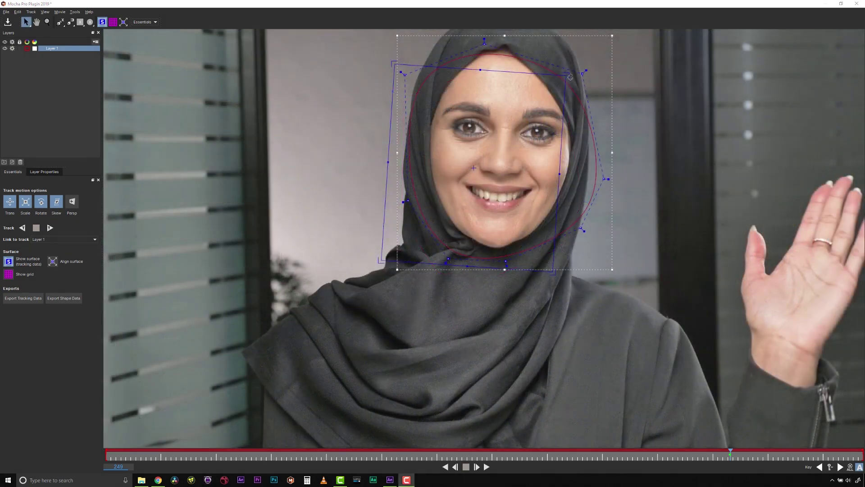
{"action": "left_click_drag", "start_coordinate": [570, 77], "coordinate": [563, 41]}
{"action": "key", "text": "e"}
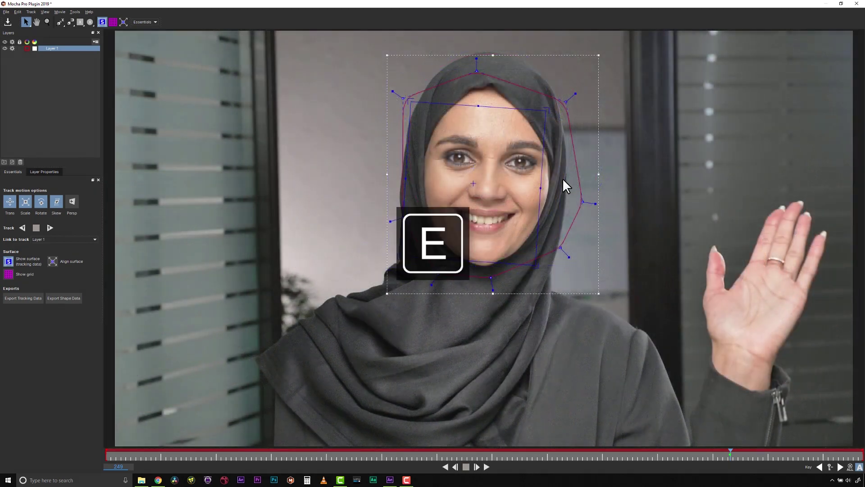
{"action": "key", "text": "e"}
{"action": "mouse_move", "coordinate": [546, 106]}
{"action": "left_mouse_down"}
{"action": "mouse_move", "coordinate": [595, 97]}
{"action": "mouse_move", "coordinate": [547, 100]}
{"action": "mouse_move", "coordinate": [604, 76]}
{"action": "mouse_move", "coordinate": [559, 108]}
{"action": "left_mouse_up"}
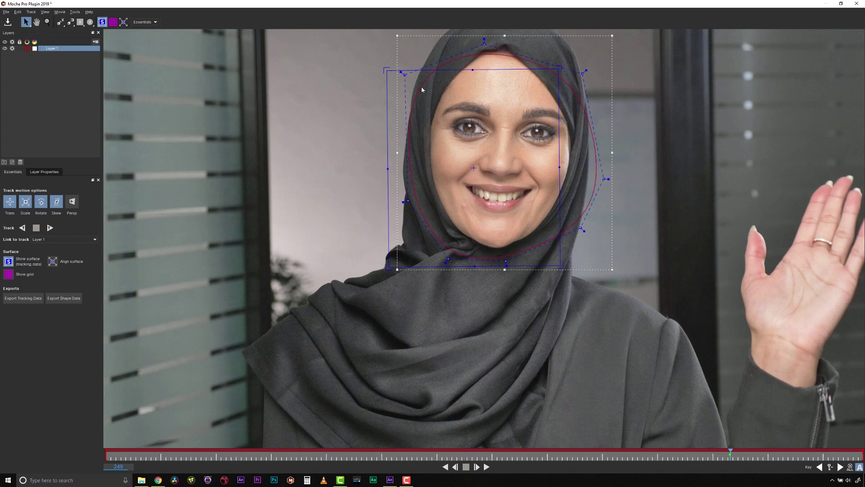
{"action": "left_click_drag", "start_coordinate": [389, 71], "coordinate": [356, 58]}
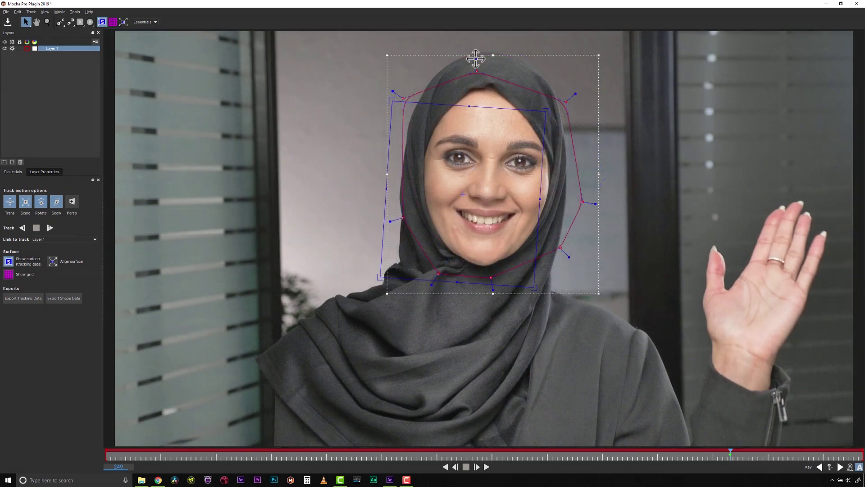
Marquee-select the spline's right-side points and move them slightly to the right.
{"action": "key", "text": "q"}
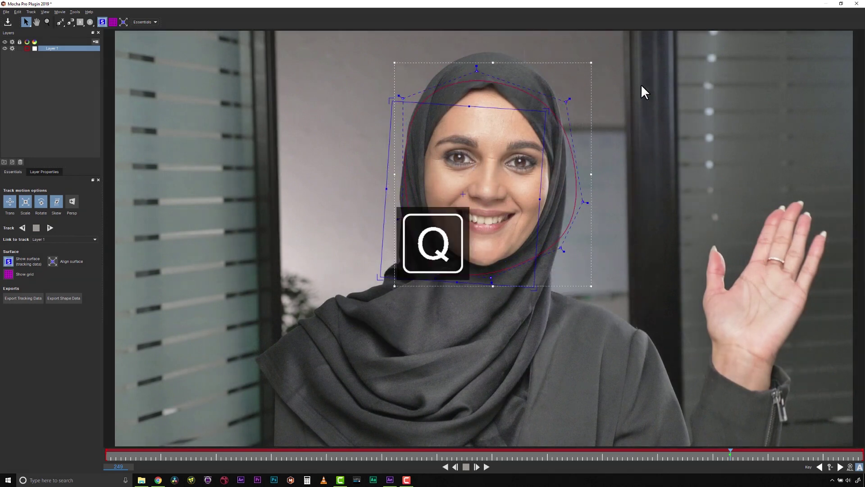
{"action": "left_click_drag", "start_coordinate": [643, 88], "coordinate": [475, 310]}
{"action": "key", "text": "q"}
{"action": "left_click_drag", "start_coordinate": [567, 102], "coordinate": [590, 109]}
{"action": "key", "text": "q"}
{"action": "mouse_move", "coordinate": [583, 255]}
{"action": "left_mouse_down"}
{"action": "mouse_move", "coordinate": [566, 262]}
{"action": "mouse_move", "coordinate": [578, 256]}
{"action": "left_mouse_up"}
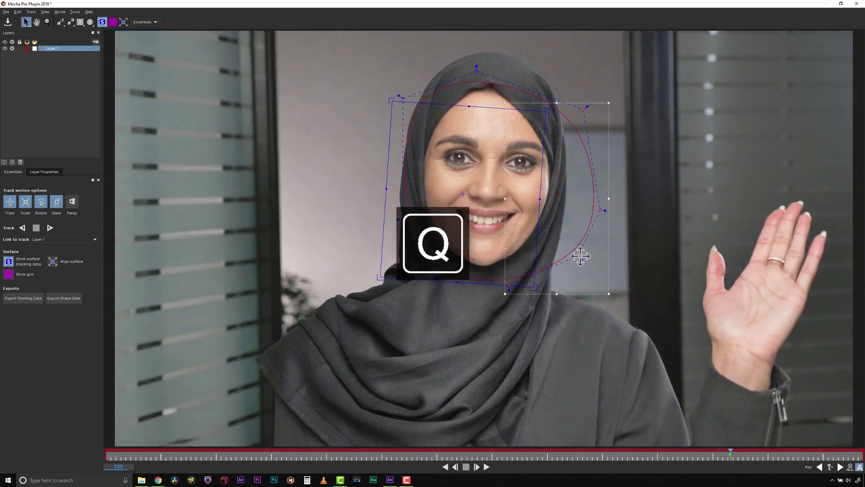
{"action": "key", "text": "q"}
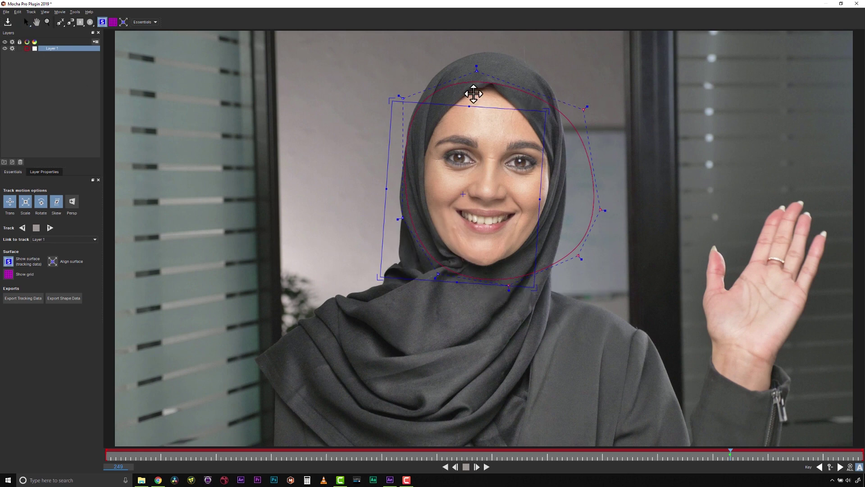
Rotate and scale the selected right-side points, undo the last change, and select all points.
{"action": "key", "text": "w"}
{"action": "left_click_drag", "start_coordinate": [603, 208], "coordinate": [619, 163]}
{"action": "key", "text": "w"}
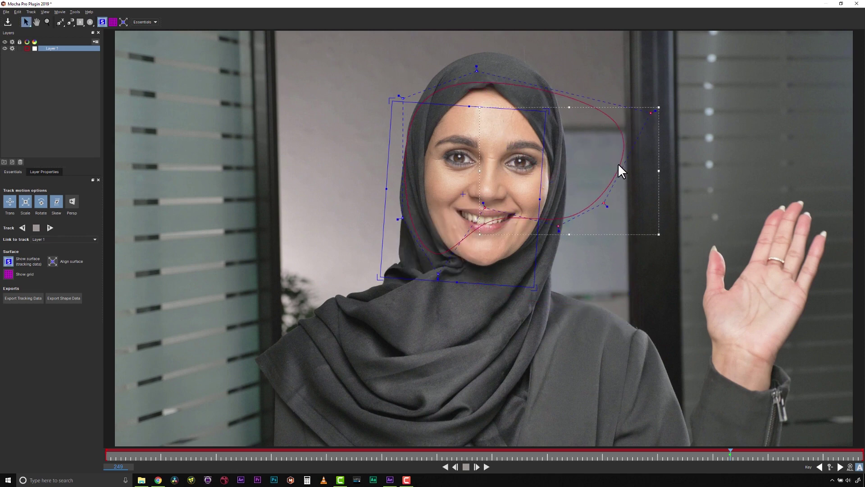
{"action": "key", "text": "e"}
{"action": "mouse_move", "coordinate": [603, 198]}
{"action": "left_mouse_down"}
{"action": "mouse_move", "coordinate": [609, 194]}
{"action": "mouse_move", "coordinate": [590, 202]}
{"action": "mouse_move", "coordinate": [589, 193]}
{"action": "left_mouse_up"}
{"action": "key", "text": "e"}
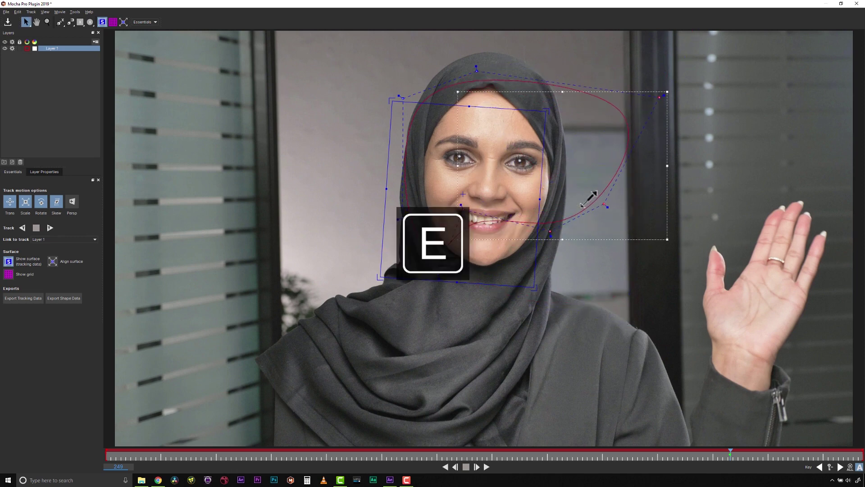
{"action": "key", "text": "ctrl+z"}
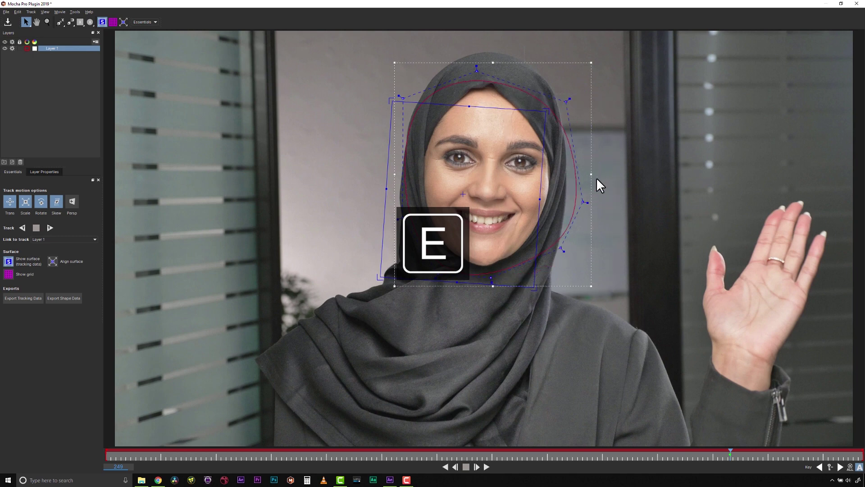
{"action": "key", "text": "ctrl+a"}
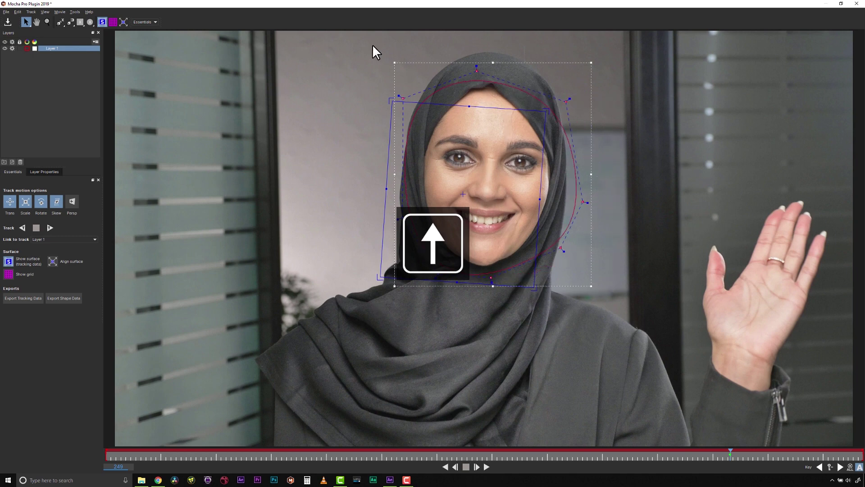
Nudge the spline one pixel at a time with the arrow keys, then in larger Shift+arrow steps.
{"action": "key", "text": "Left"}
{"action": "key", "text": "Left"}
{"action": "key", "text": "Left"}
{"action": "key", "text": "Left"}
{"action": "key", "text": "Left"}
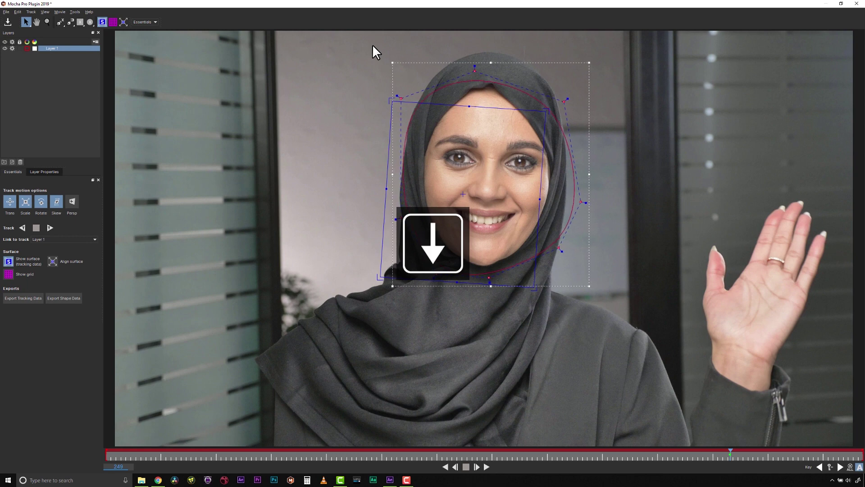
{"action": "key", "text": "Down"}
{"action": "key", "text": "Down"}
{"action": "key", "text": "Down"}
{"action": "key", "text": "Down"}
{"action": "key", "text": "Left"}
{"action": "key", "text": "Left"}
{"action": "key", "text": "Left"}
{"action": "key", "text": "Left"}
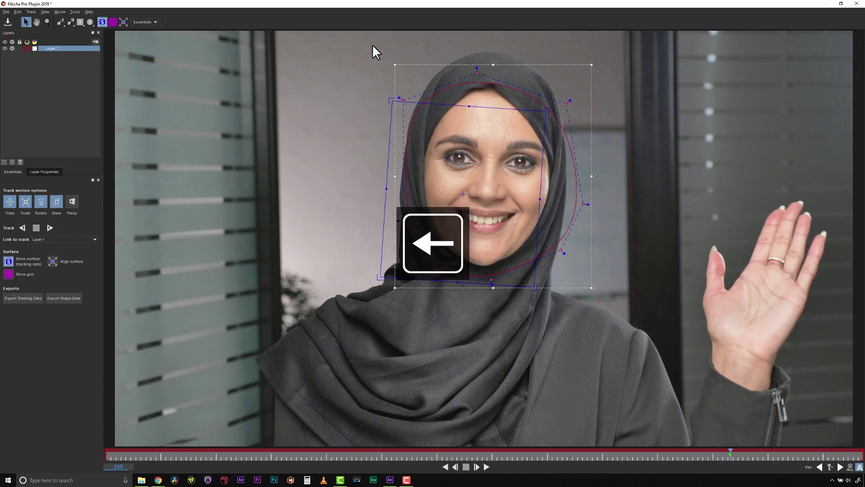
{"action": "key", "text": "Right"}
{"action": "key", "text": "Right"}
{"action": "key", "text": "Right"}
{"action": "key", "text": "Right"}
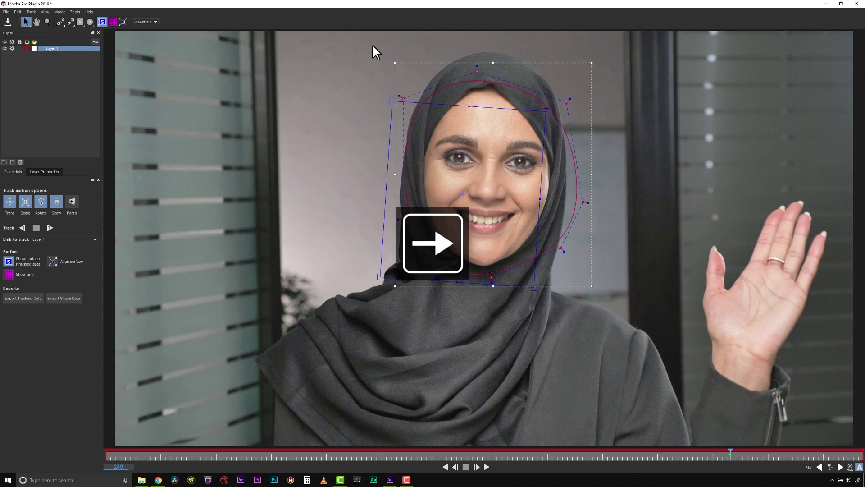
{"action": "key", "text": "shift+Up"}
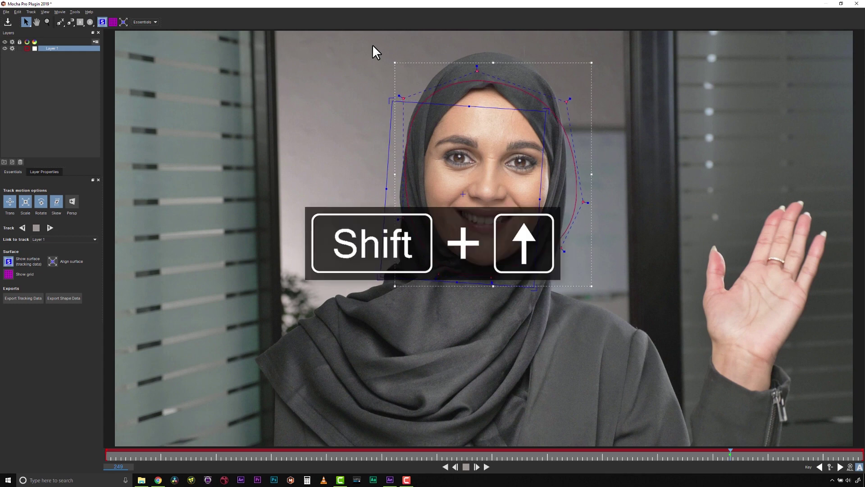
{"action": "key", "text": "shift+Right"}
{"action": "key", "text": "shift+Right"}
{"action": "key", "text": "shift+Right"}
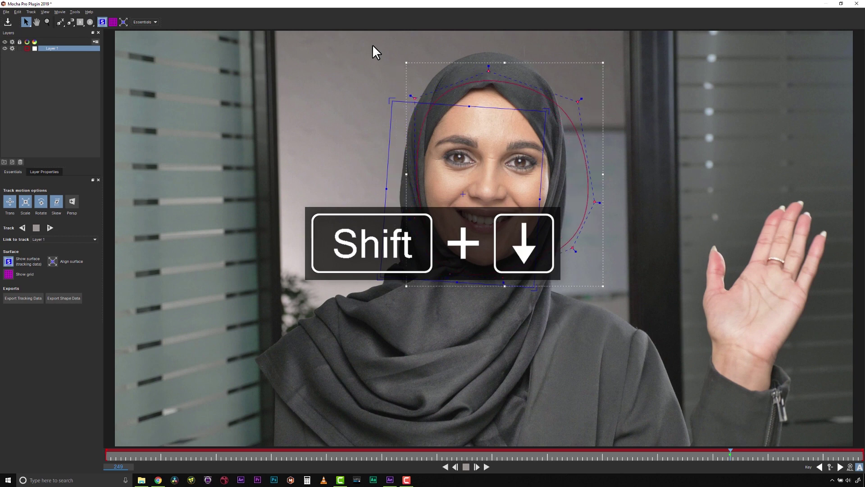
{"action": "key", "text": "shift+Left"}
{"action": "key", "text": "shift+Left"}
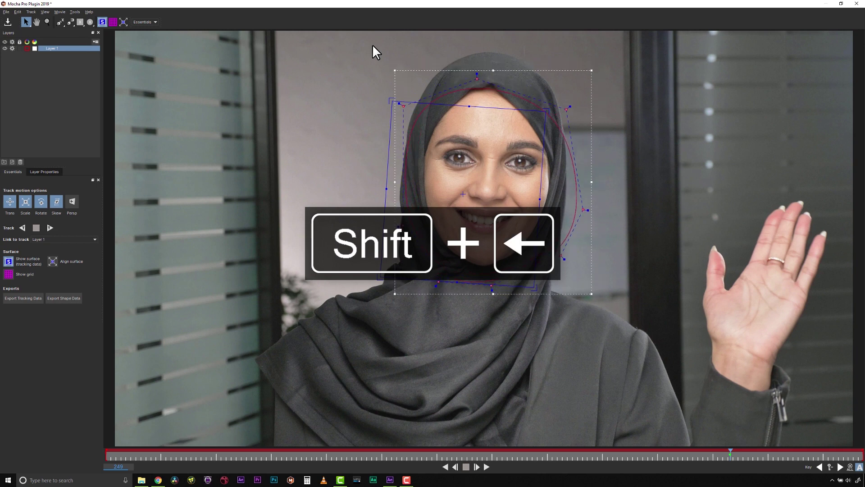
{"action": "key", "text": "shift+Right"}
{"action": "key", "text": "shift+Up"}
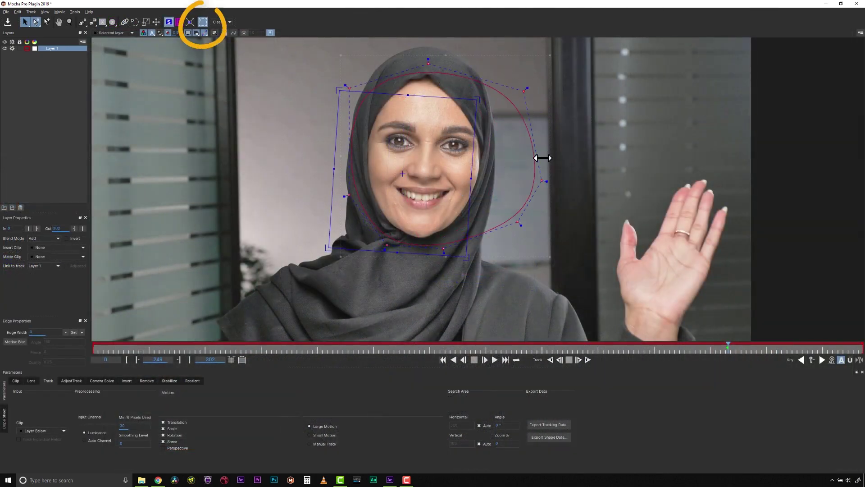
Narrow the face spline from its right edge, rotate it slightly counterclockwise, and move it up-left.
{"action": "left_click_drag", "start_coordinate": [543, 157], "coordinate": [521, 157]}
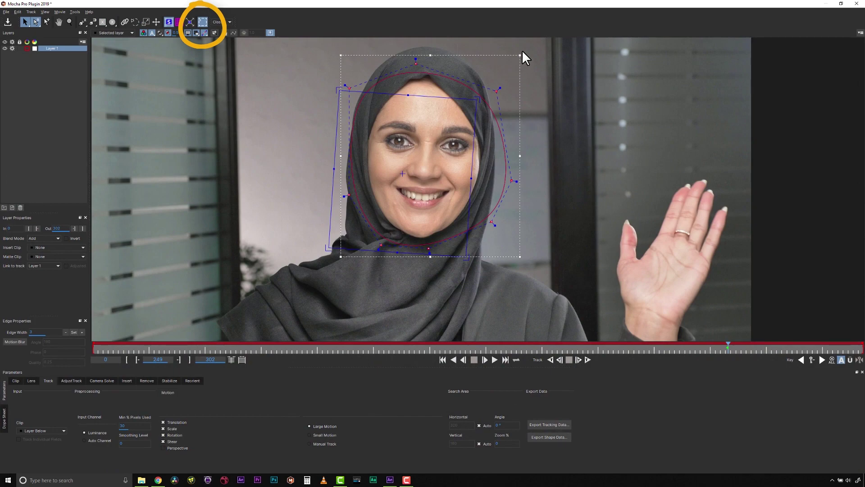
{"action": "left_click_drag", "start_coordinate": [529, 63], "coordinate": [519, 55]}
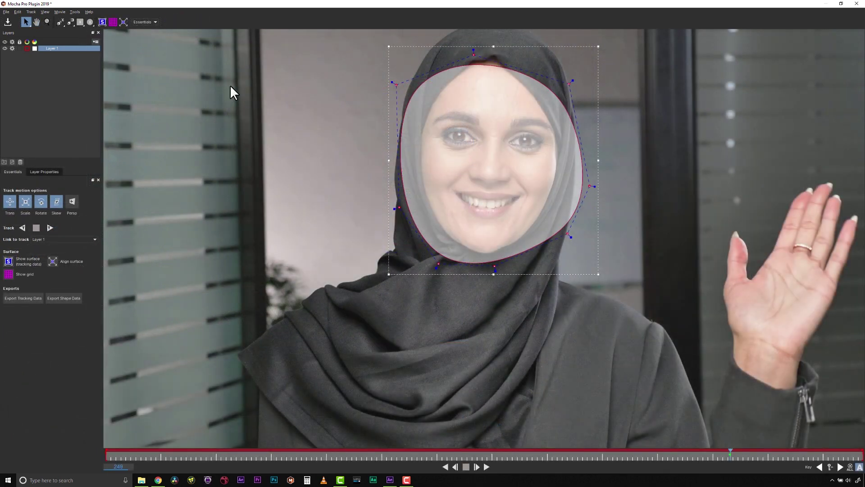
{"action": "left_click_drag", "start_coordinate": [395, 83], "coordinate": [284, 28]}
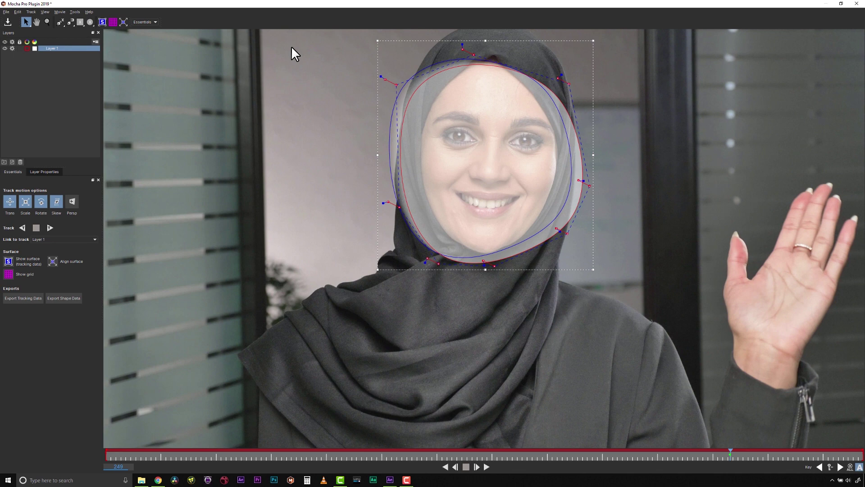
{"action": "key", "text": "ctrl+shift+e"}
Use Ctrl+Shift+I/A/B point selections to shift the spline right and pull its lower-left point outward.
{"action": "key", "text": "ctrl+shift+i"}
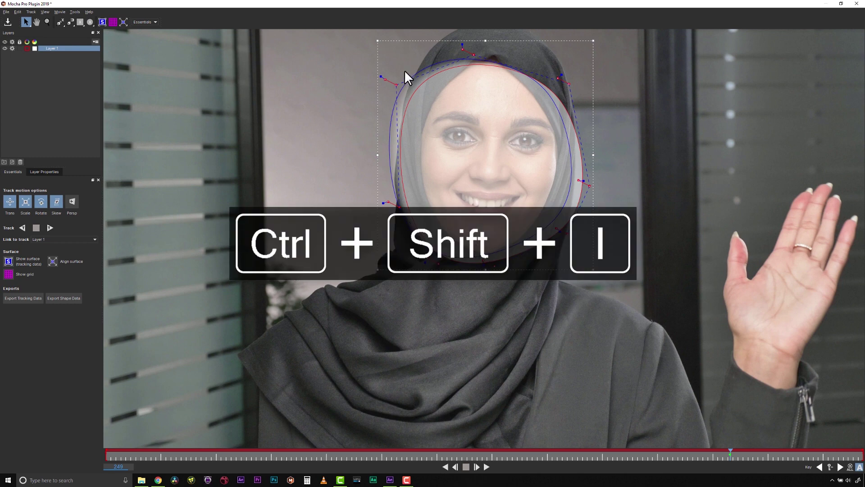
{"action": "left_click_drag", "start_coordinate": [399, 207], "coordinate": [432, 201]}
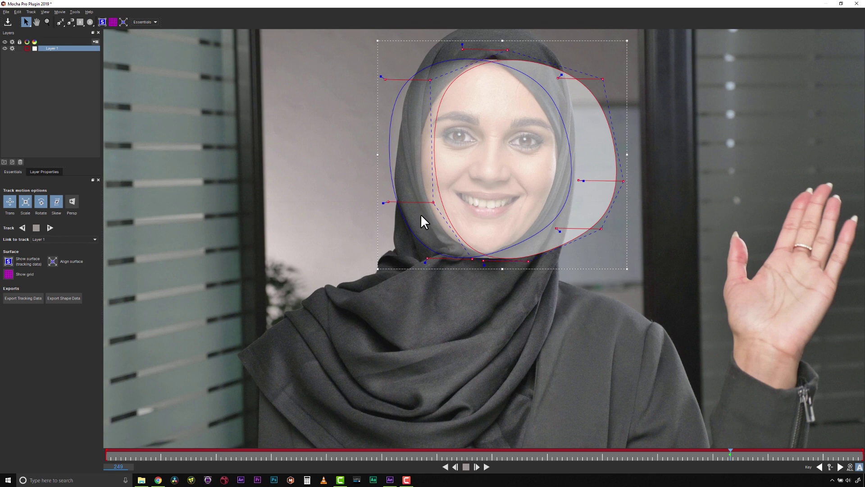
{"action": "key", "text": "ctrl+shift+a"}
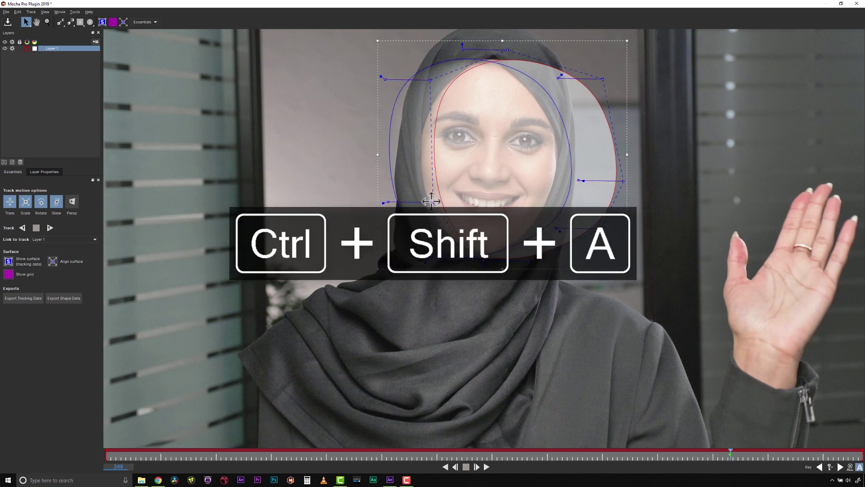
{"action": "left_click_drag", "start_coordinate": [431, 201], "coordinate": [387, 193]}
{"action": "key", "text": "ctrl+shift+b"}
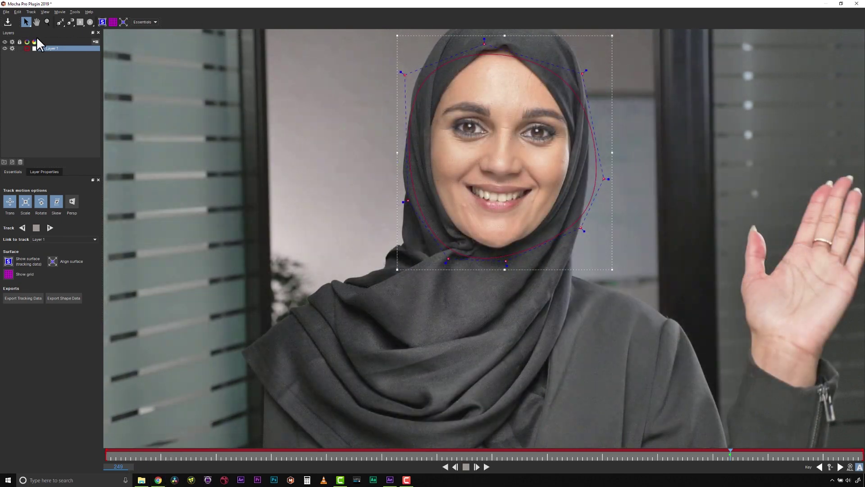
Switch File > Keyboard to the After Effects shortcut profile and confirm it is checked.
{"action": "left_click", "coordinate": [6, 12]}
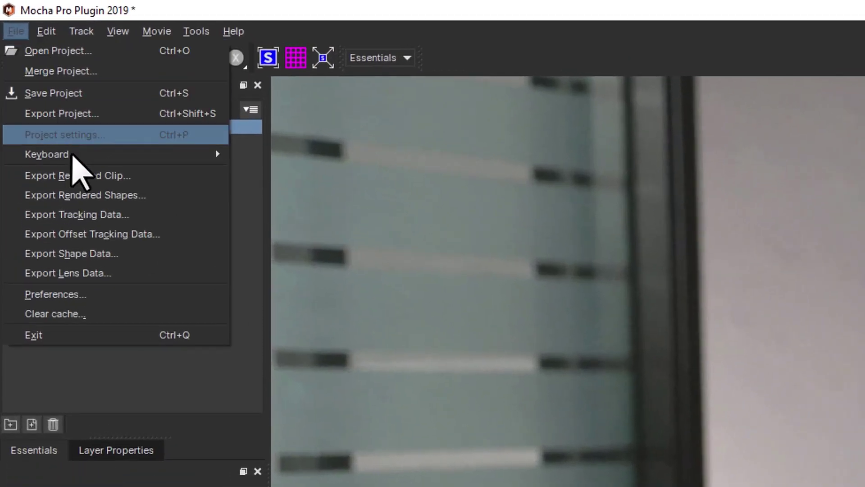
{"action": "mouse_move", "coordinate": [129, 154]}
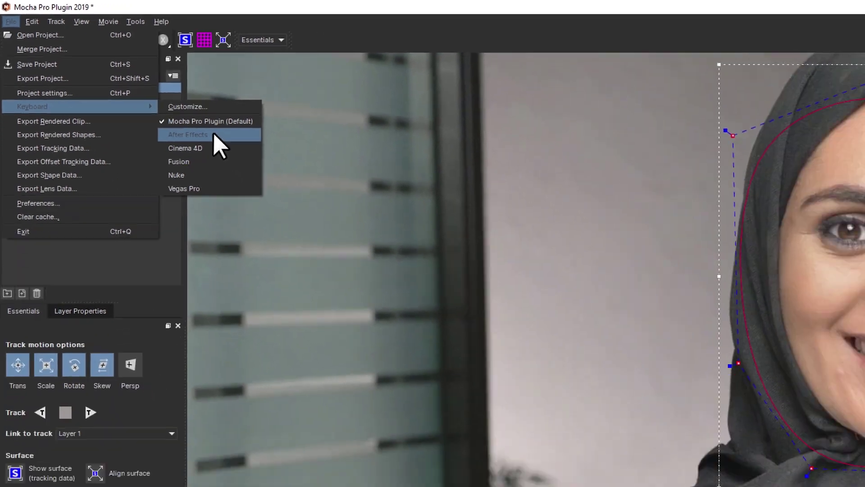
{"action": "left_click", "coordinate": [308, 192]}
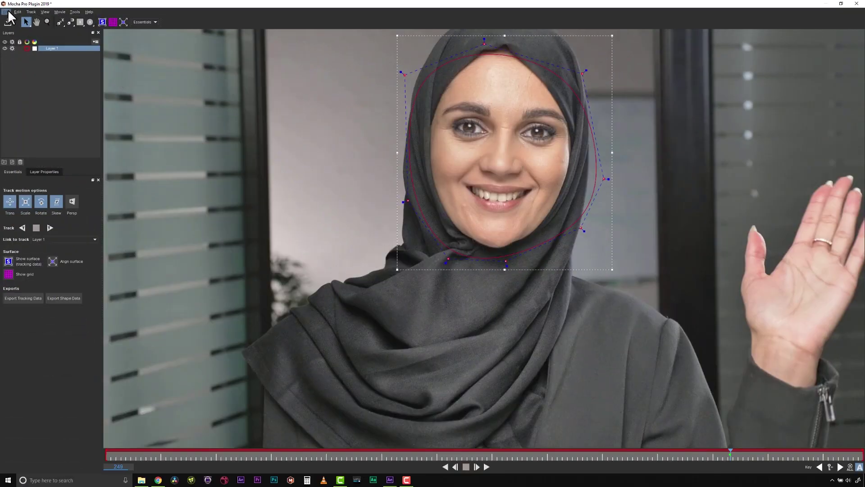
{"action": "left_click", "coordinate": [7, 12]}
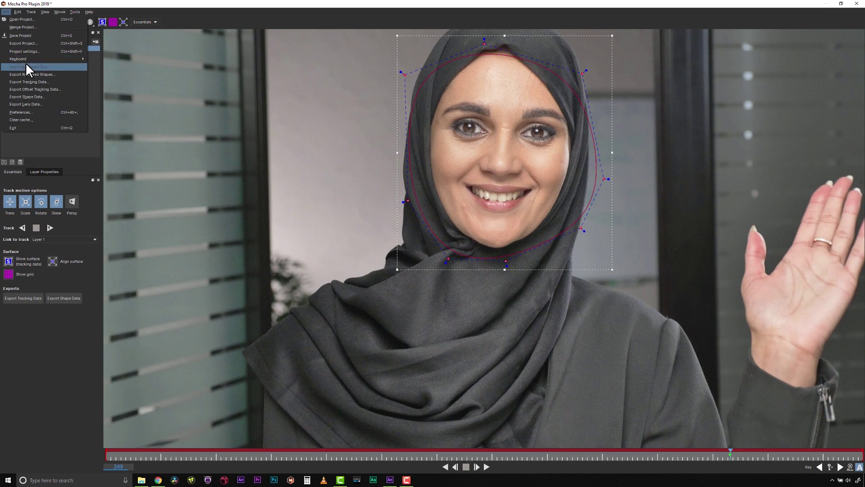
{"action": "mouse_move", "coordinate": [26, 58]}
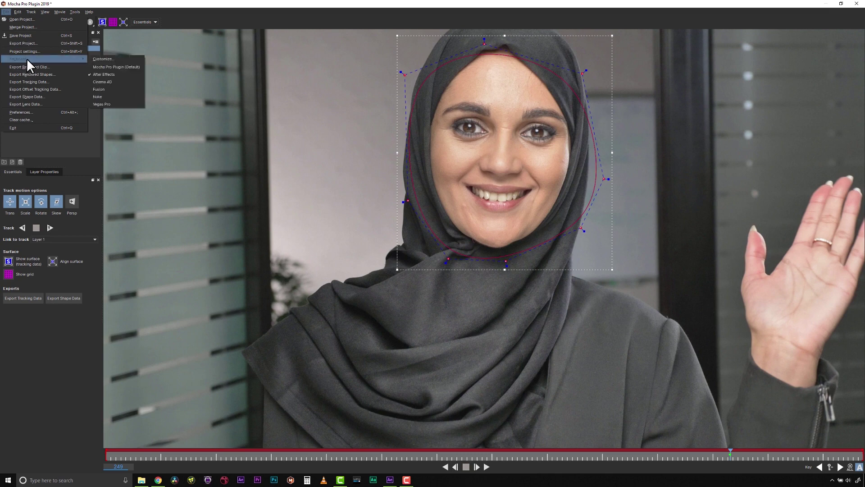
Duplicate the default Mocha Pro Plugin shortcut profile and name the copy 'MAR'.
{"action": "left_click", "coordinate": [100, 57]}
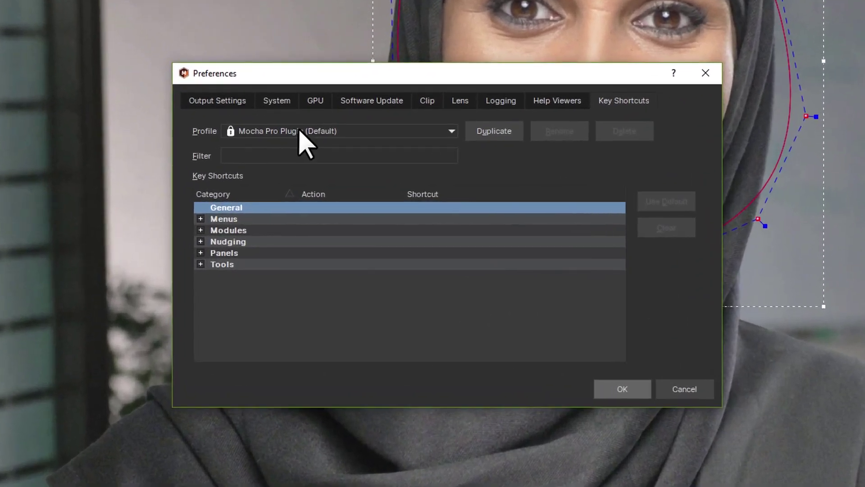
{"action": "left_click", "coordinate": [300, 130]}
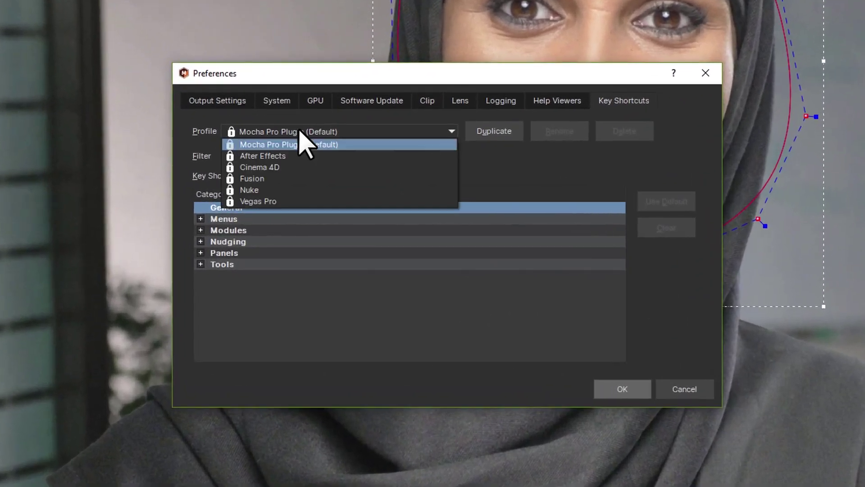
{"action": "left_click", "coordinate": [304, 143]}
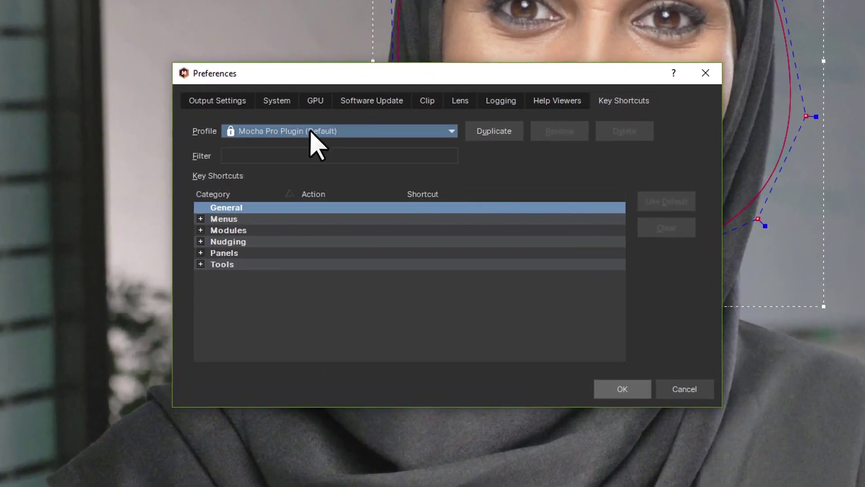
{"action": "left_click", "coordinate": [491, 131]}
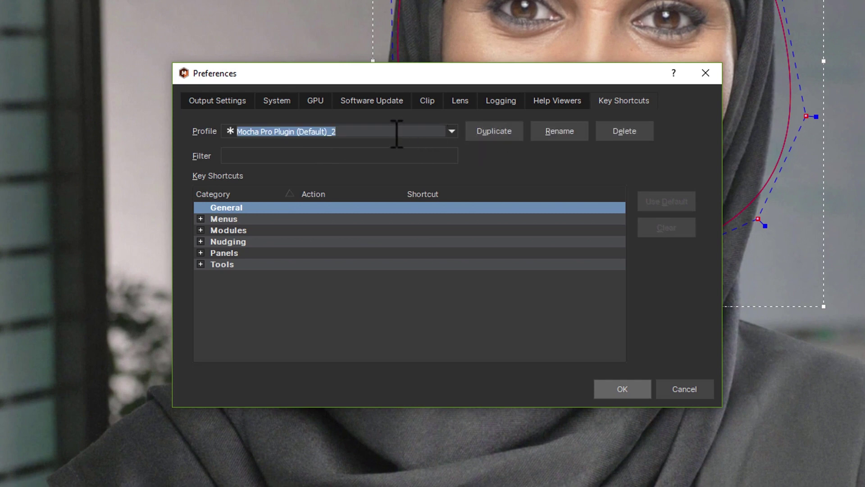
{"action": "type", "text": "MARY"}
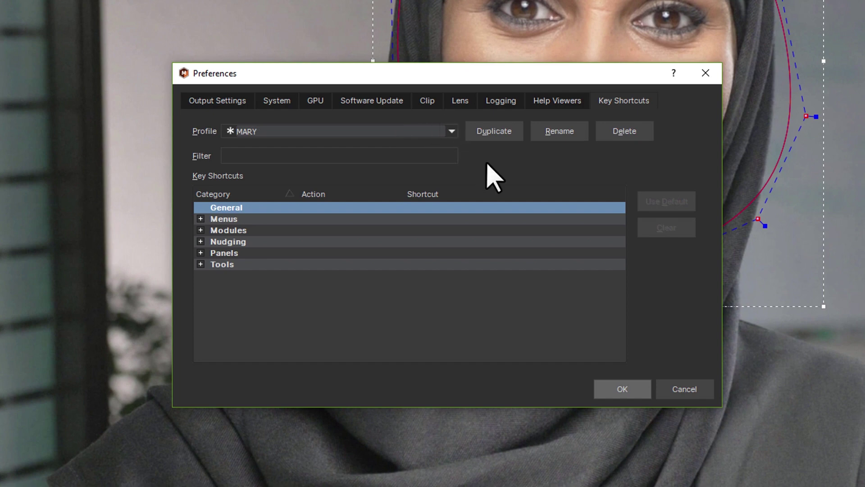
{"action": "key", "text": "Return"}
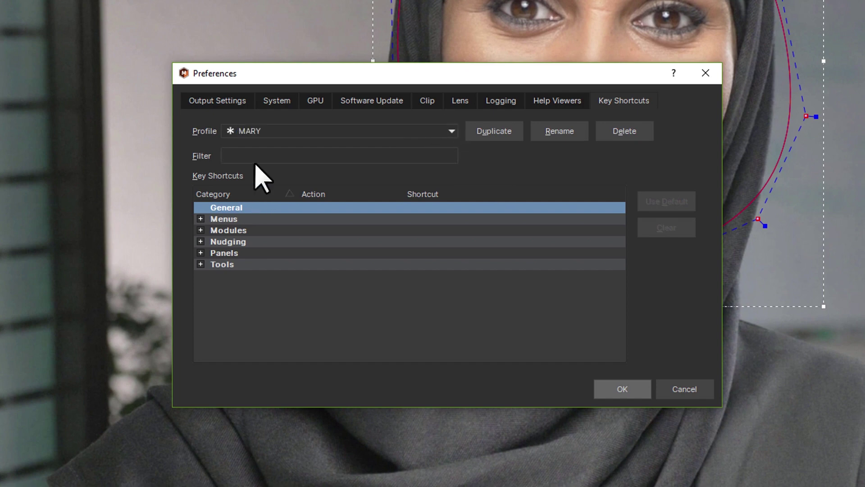
Filter the shortcuts by 'magnetic' and assign Ctrl+Shift+M to Create new Magnetic Layer.
{"action": "left_click", "coordinate": [262, 154]}
{"action": "type", "text": "magnetic"}
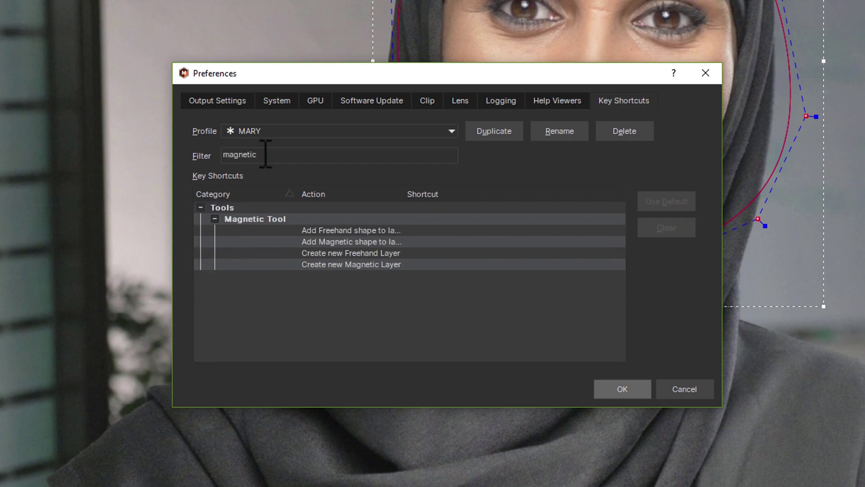
{"action": "double_click", "coordinate": [456, 264]}
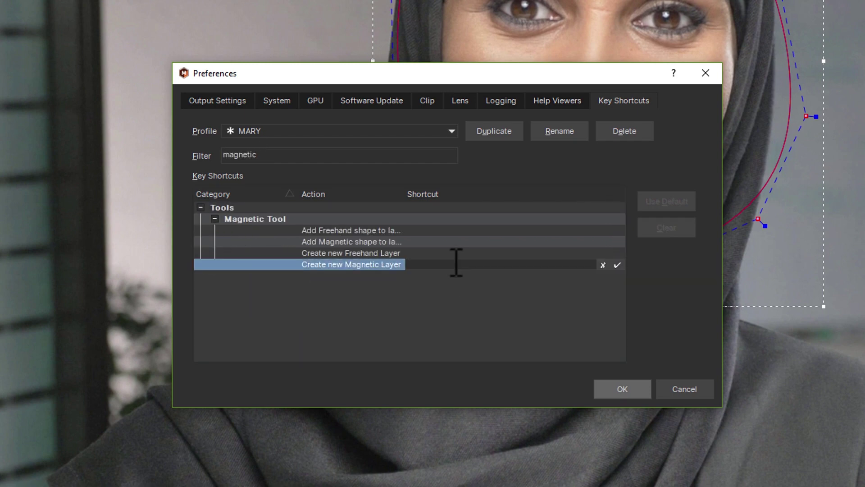
{"action": "key", "text": "ctrl+shift+m"}
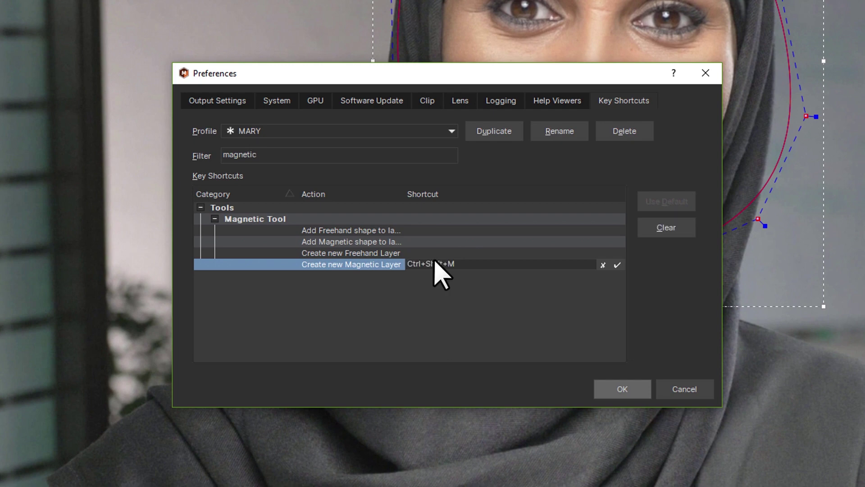
{"action": "left_click", "coordinate": [618, 265]}
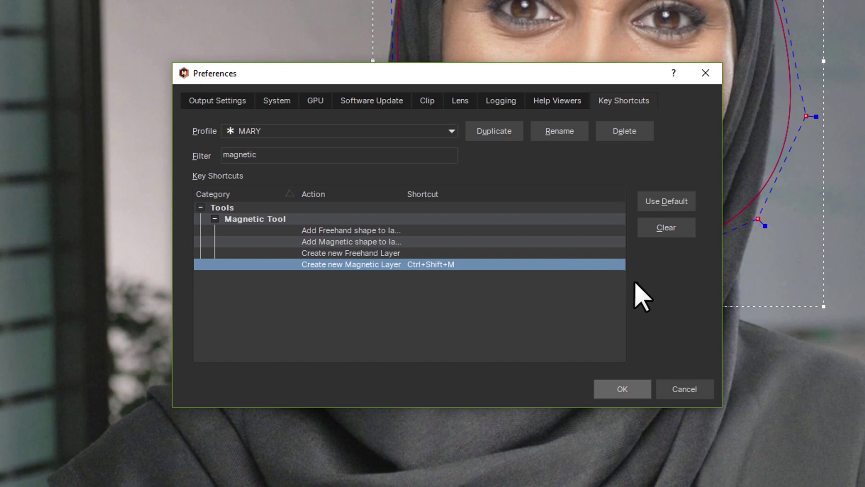
Save preferences, create a magnetic layer with Ctrl+Shift+M, and trace it around the face.
{"action": "left_click", "coordinate": [638, 389]}
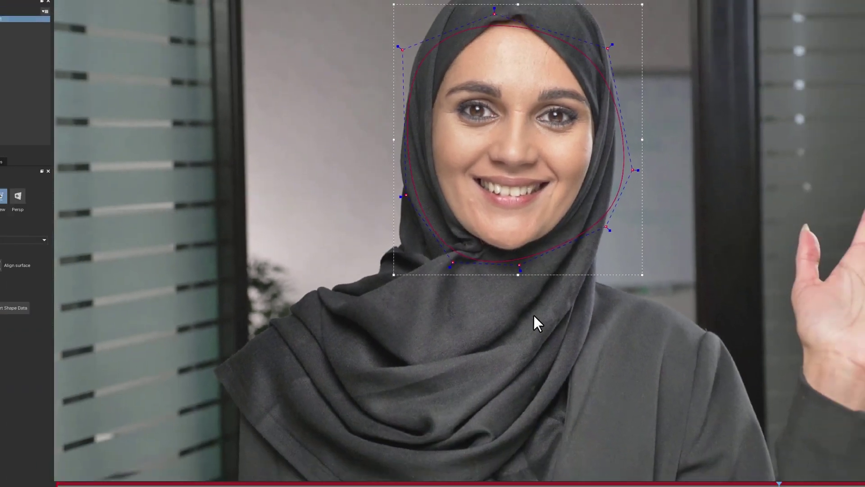
{"action": "key", "text": "ctrl+shift+m"}
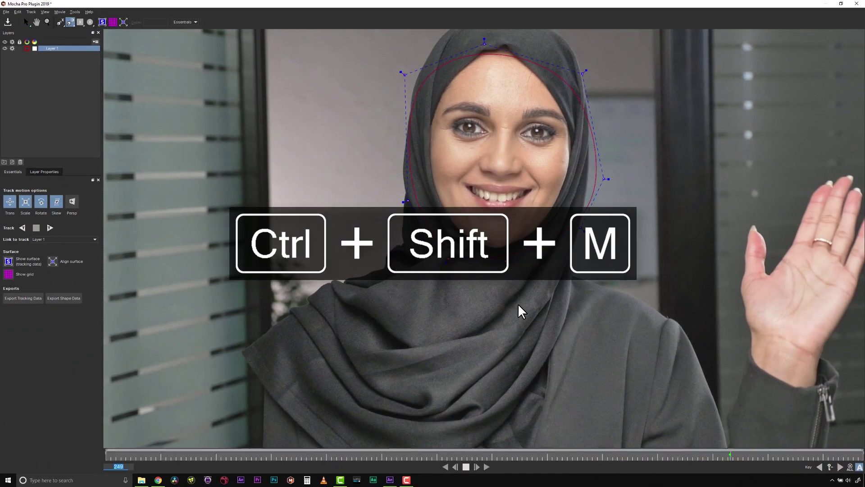
{"action": "mouse_move", "coordinate": [543, 80]}
{"action": "left_mouse_down"}
{"action": "mouse_move", "coordinate": [569, 149]}
{"action": "mouse_move", "coordinate": [565, 178]}
{"action": "mouse_move", "coordinate": [555, 206]}
{"action": "mouse_move", "coordinate": [494, 247]}
{"action": "mouse_move", "coordinate": [462, 227]}
{"action": "mouse_move", "coordinate": [434, 184]}
{"action": "mouse_move", "coordinate": [434, 134]}
{"action": "mouse_move", "coordinate": [484, 50]}
{"action": "mouse_move", "coordinate": [506, 43]}
{"action": "mouse_move", "coordinate": [543, 80]}
{"action": "left_mouse_up"}
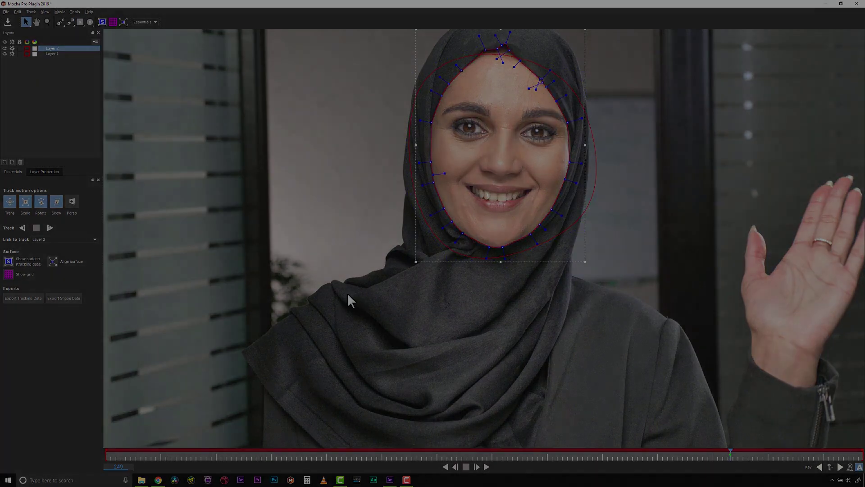